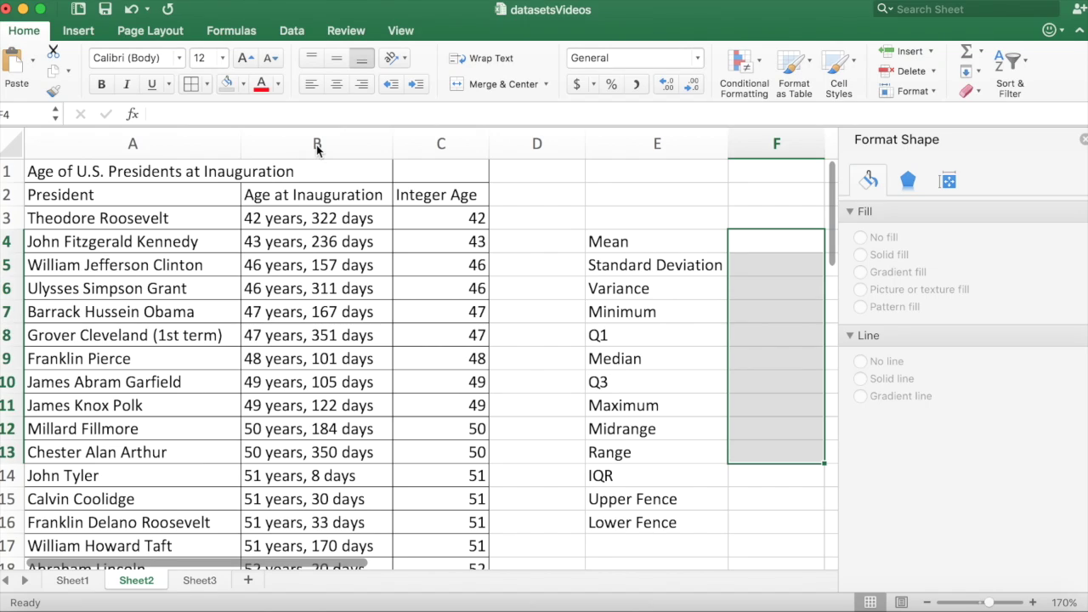
Hide column B (Age at Inauguration) so Integer Age sits beside the president names
click(316, 145)
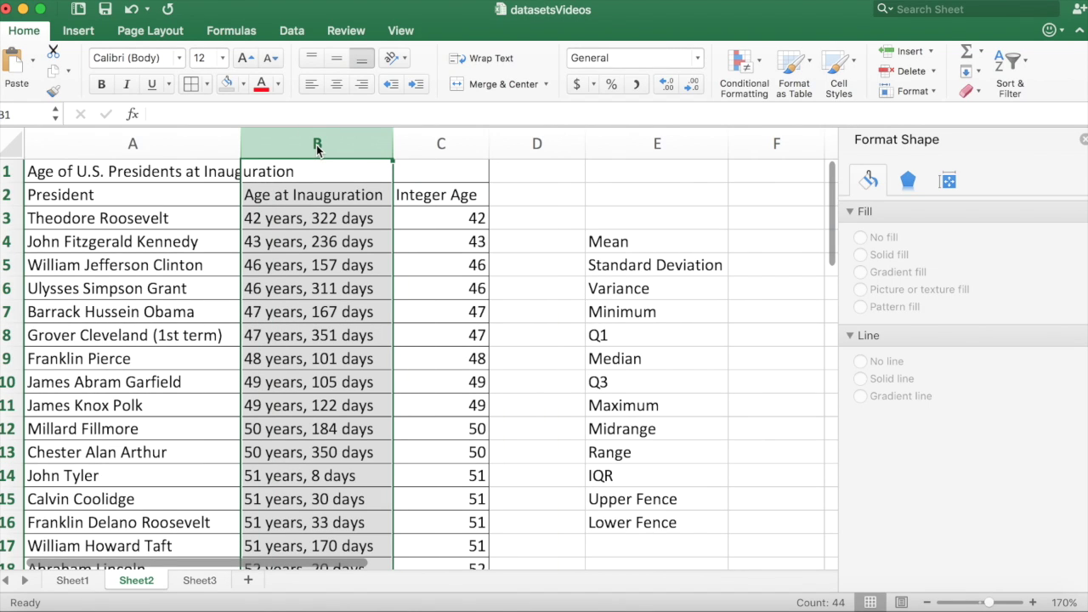
right_click(316, 149)
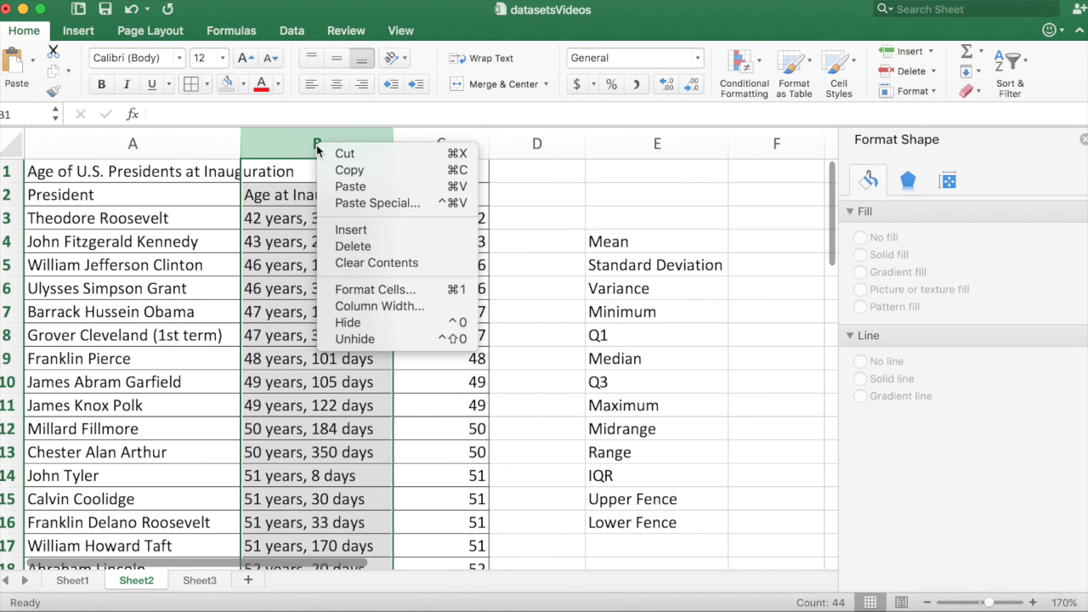
click(360, 323)
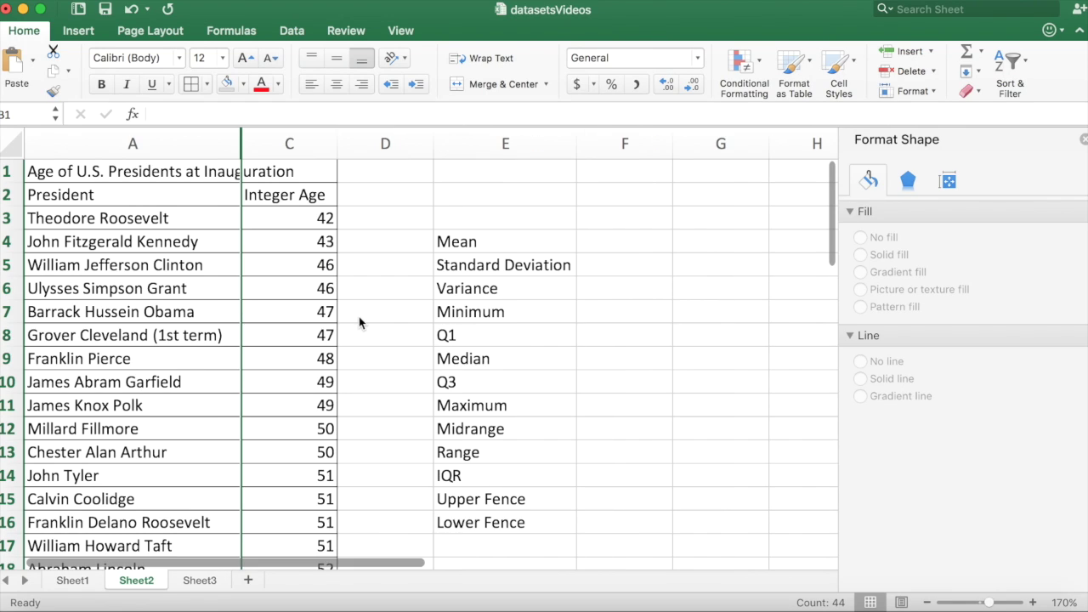
click(613, 241)
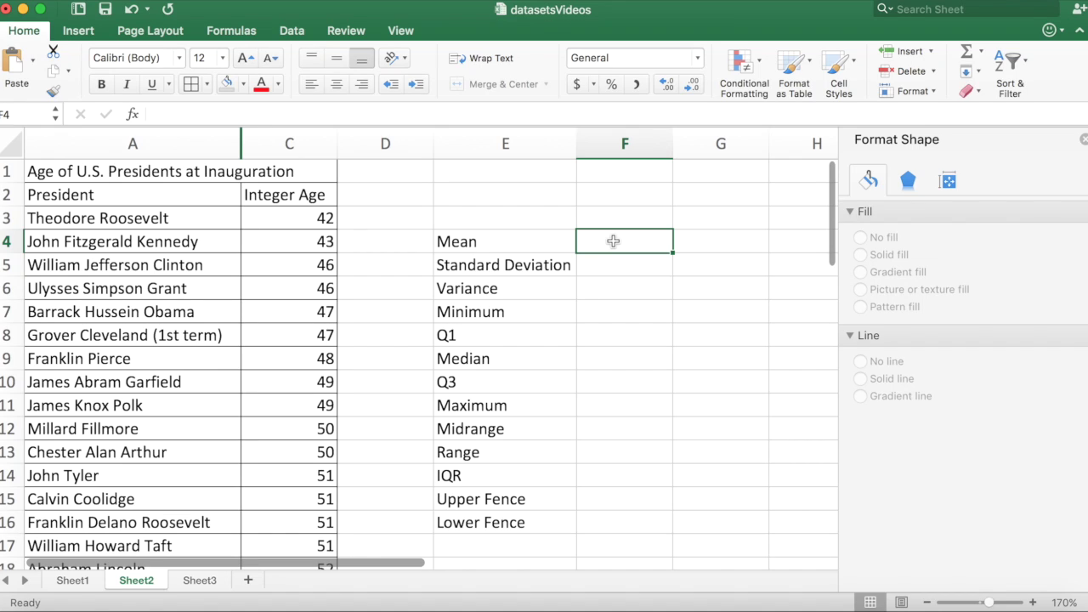
Enter =AVERAGE(C3:C45) in F4 to get the mean age, 54.627907
text(=)
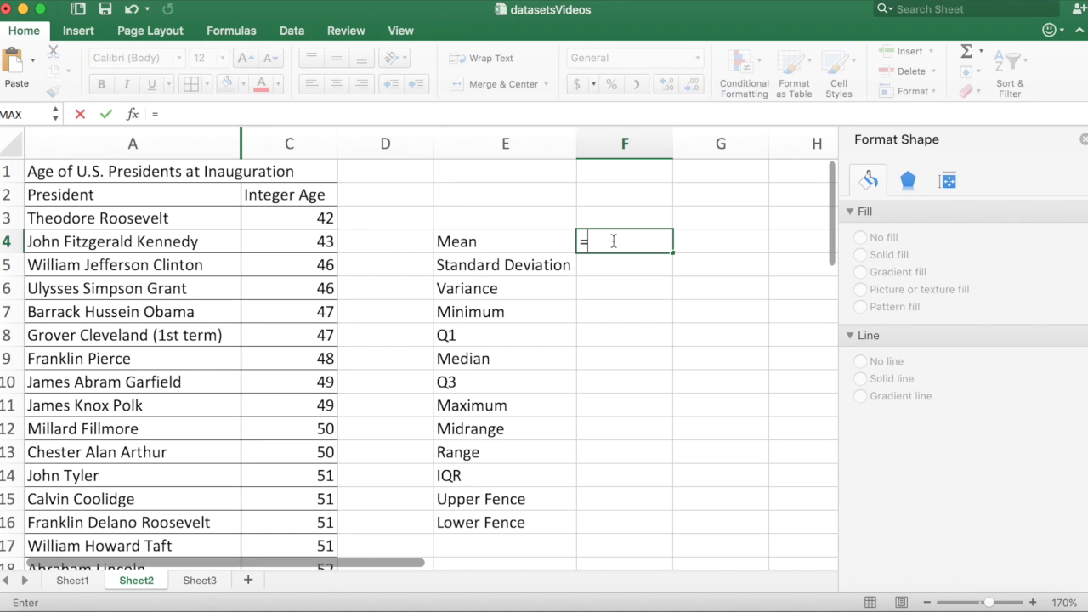
text(av)
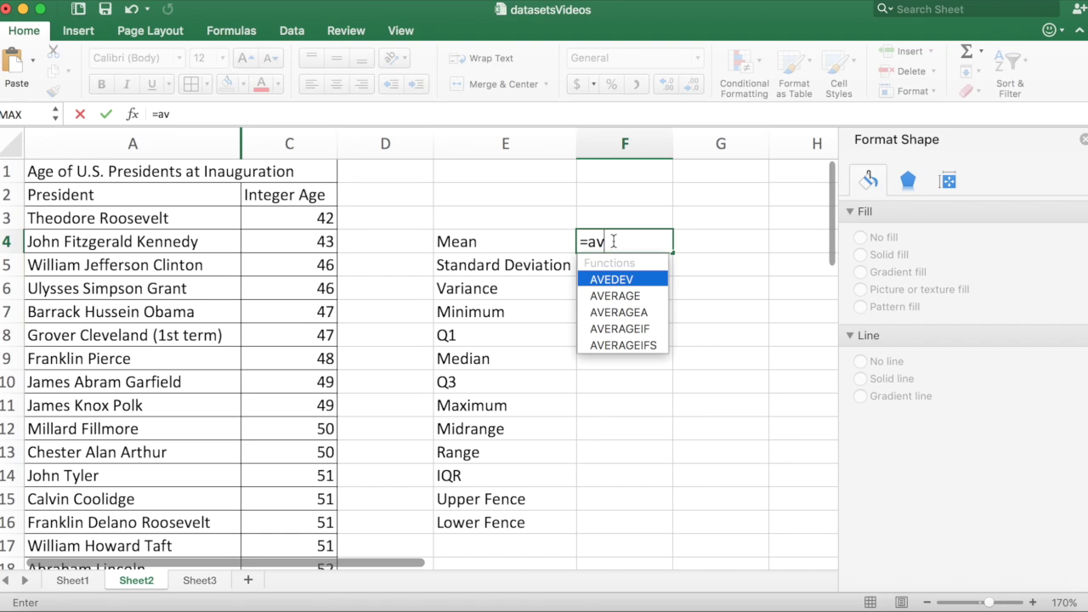
text(er)
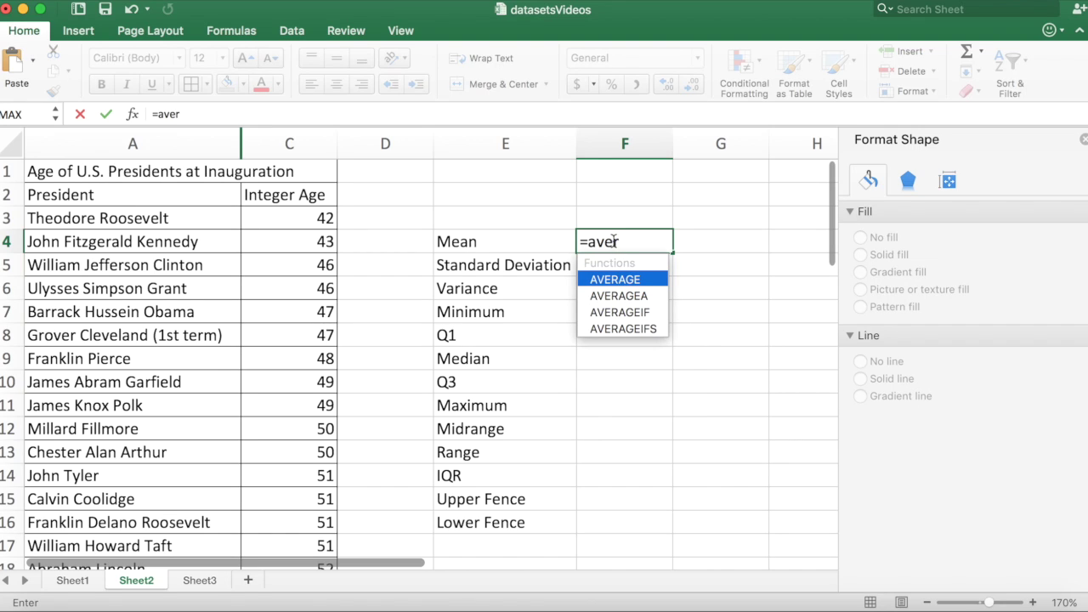
click(612, 280)
click(610, 279)
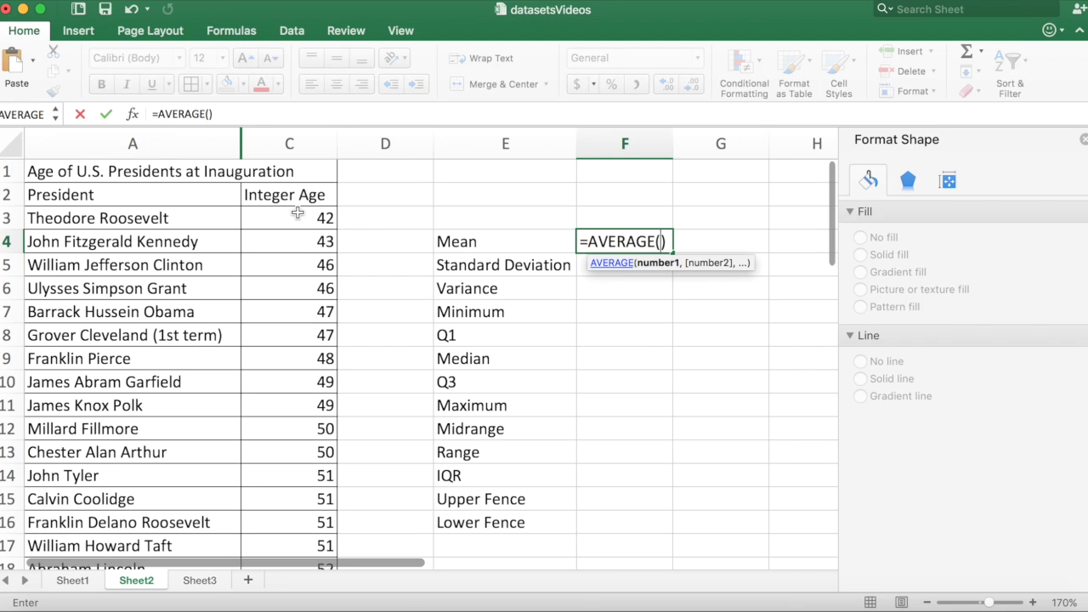
drag(294, 219, 292, 357)
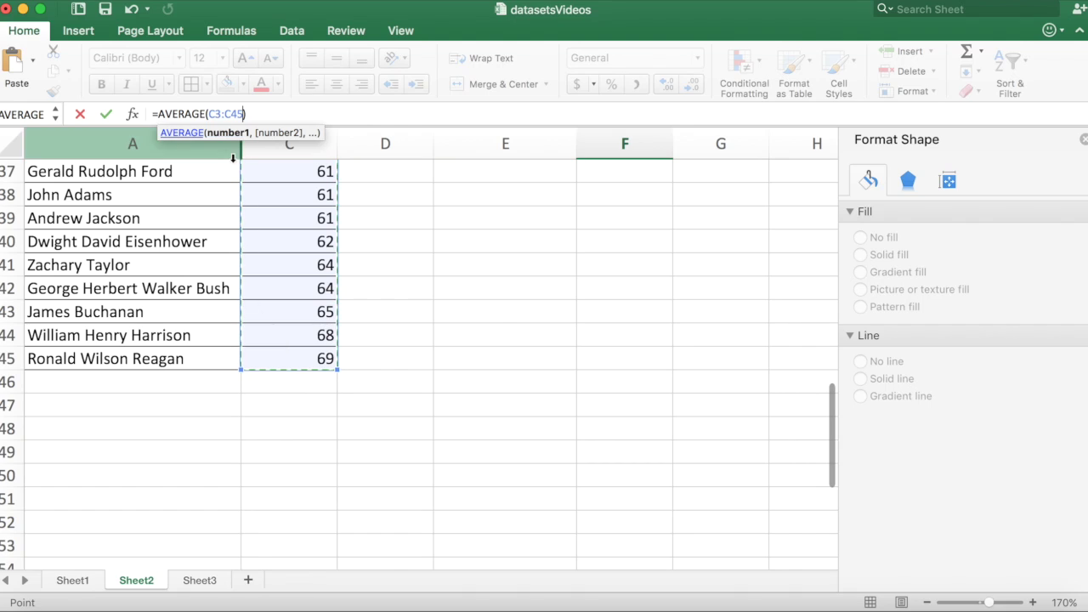
click(243, 114)
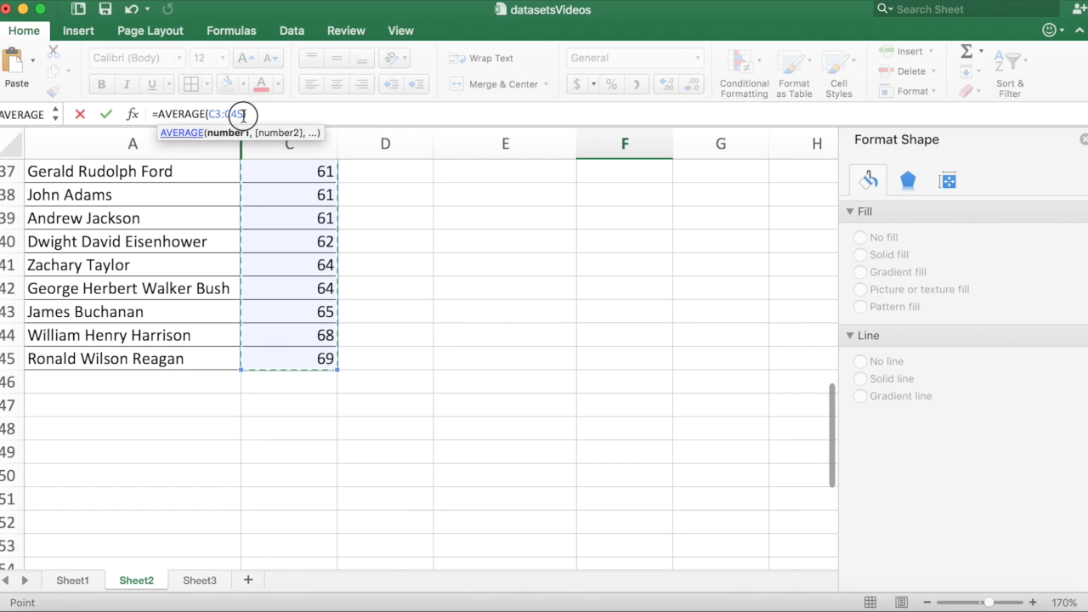
drag(243, 114, 209, 117)
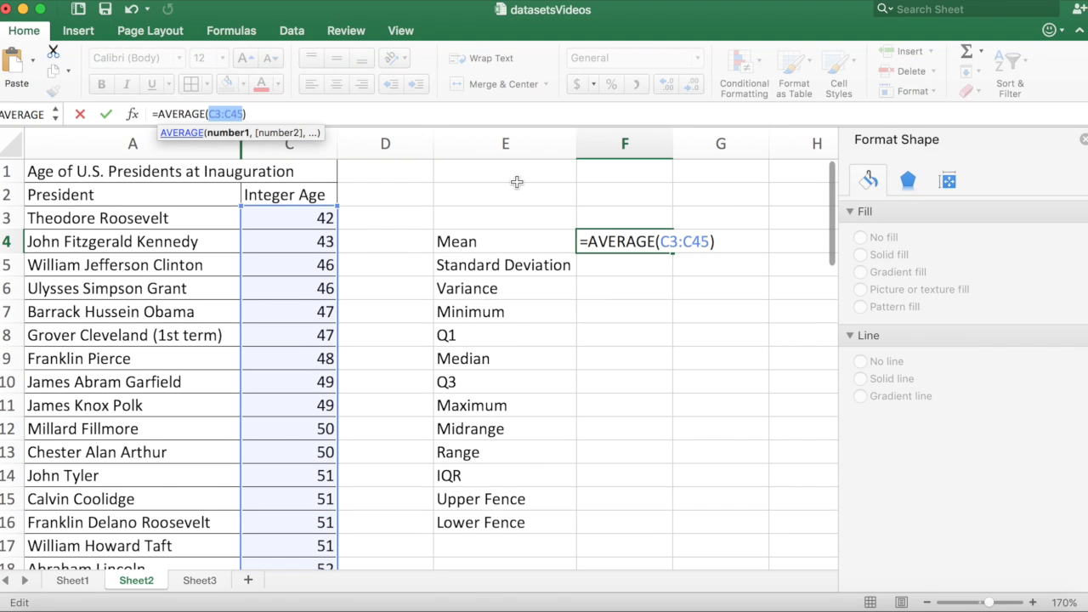
key(Return)
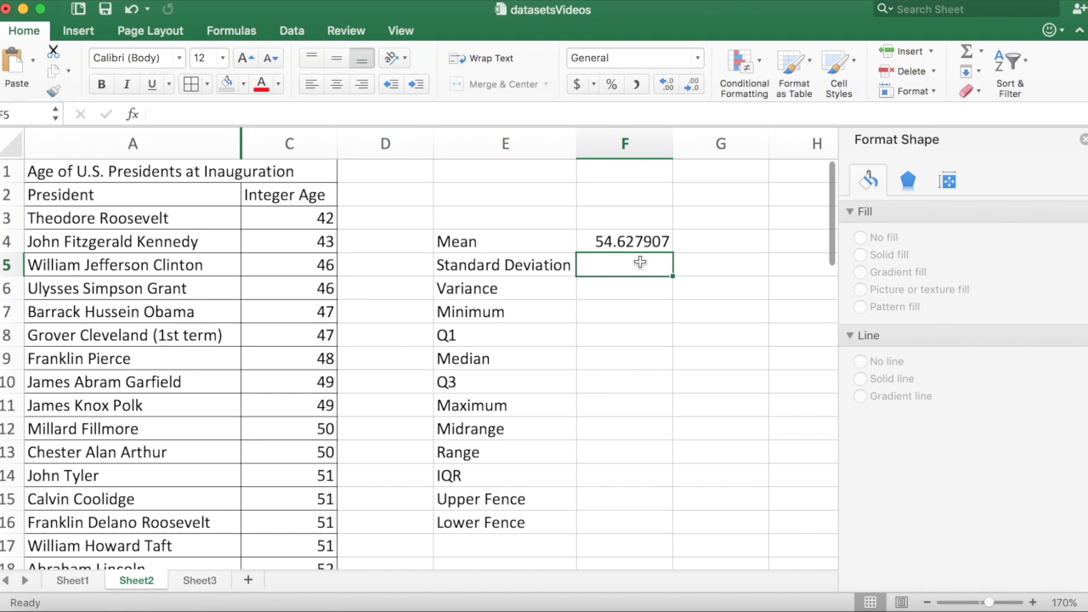
Enter =STDEV.P(C3:C45) in F5, giving a standard deviation of 6.27295137
text(=st)
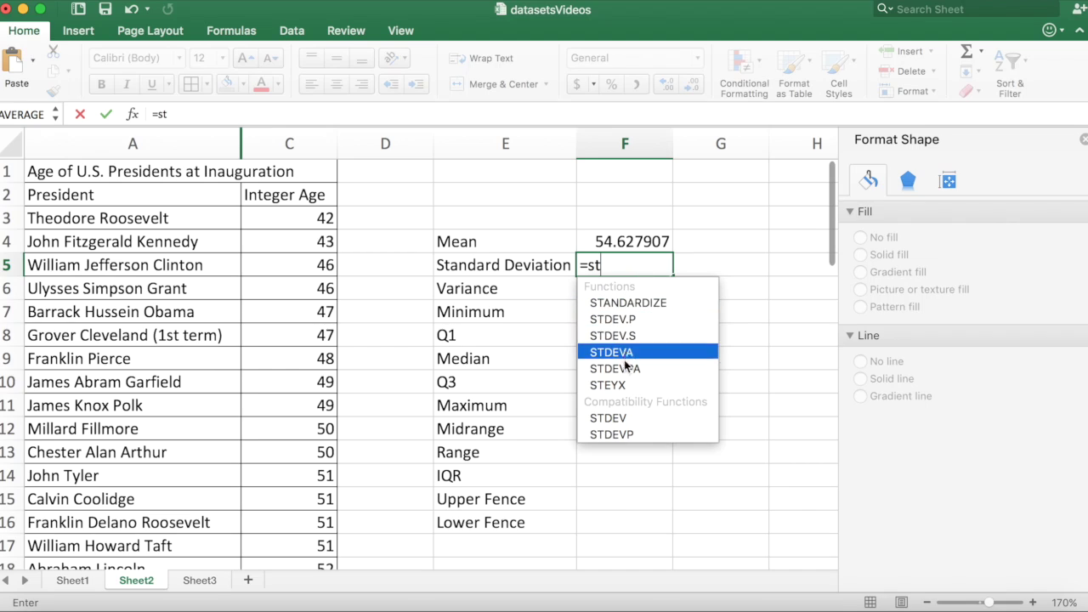
double_click(616, 322)
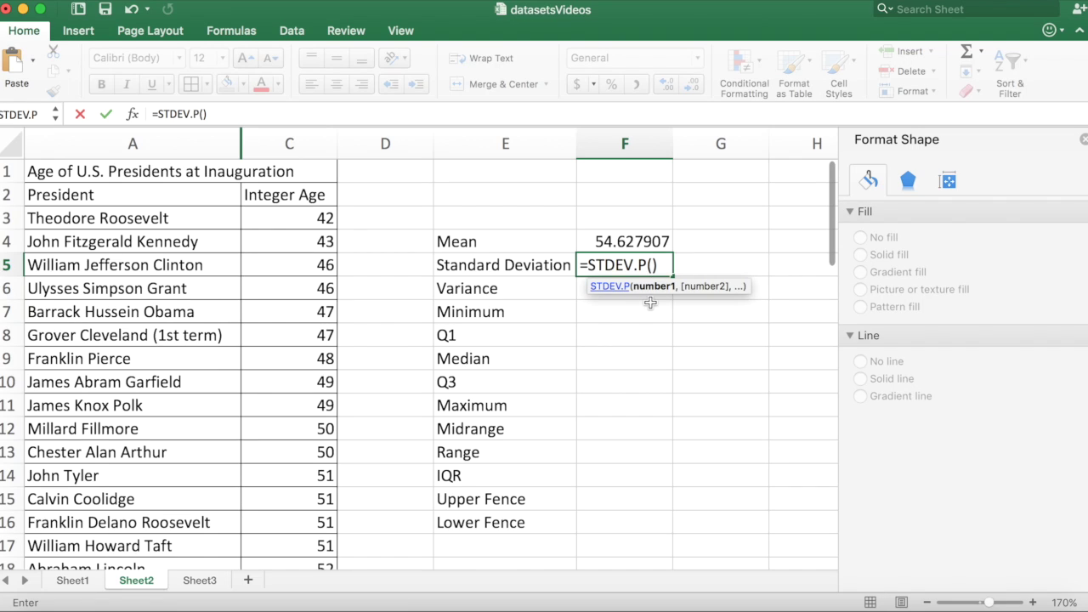
text(C3:C45)
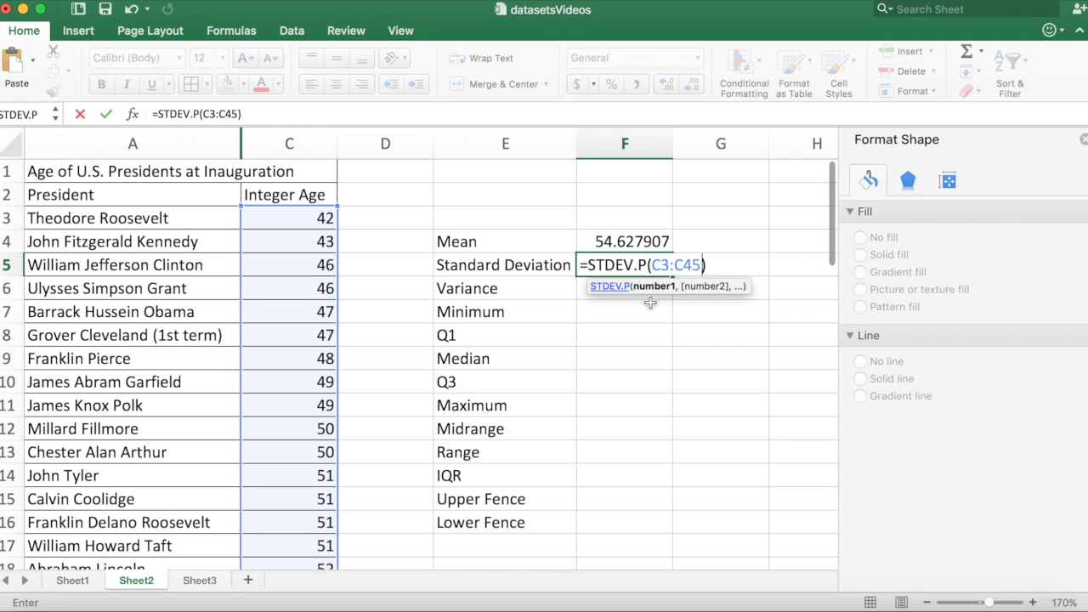
key(Return)
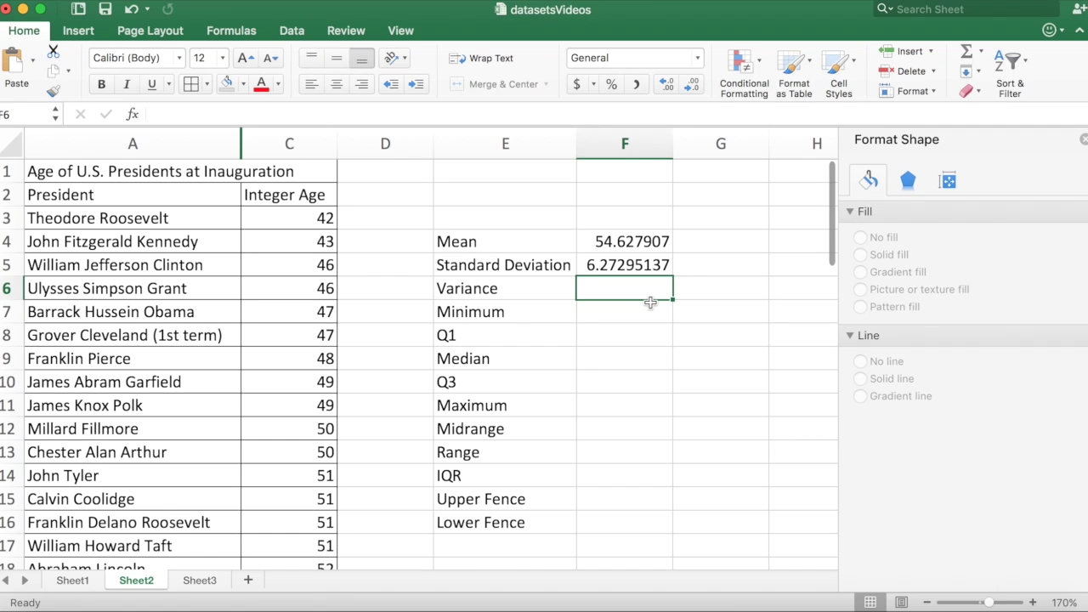
Compute the variance in F6 as the square of F5 (=F5^2)
text(=)
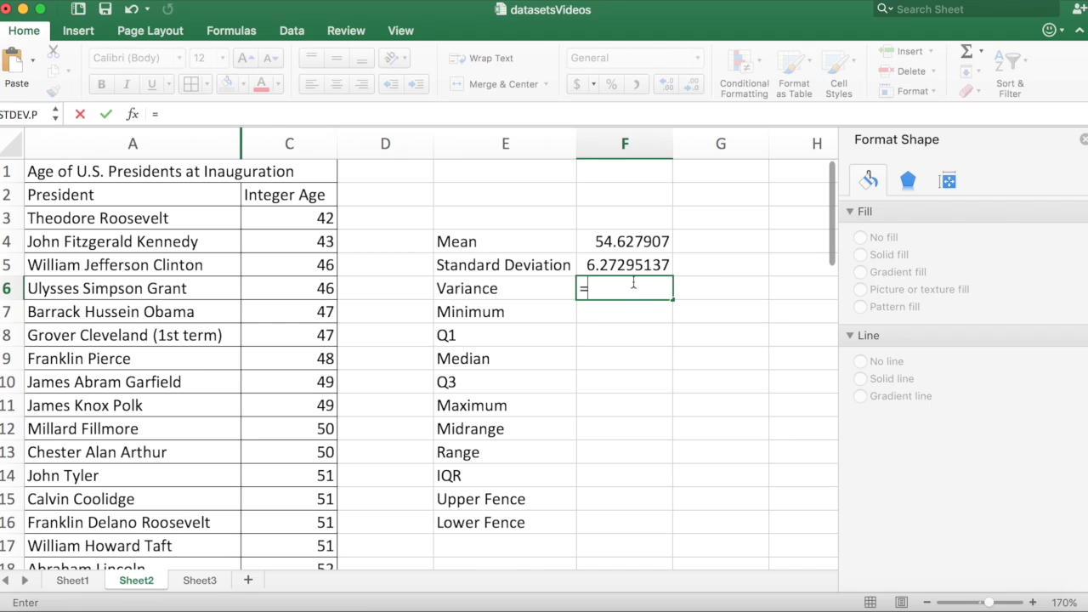
click(626, 265)
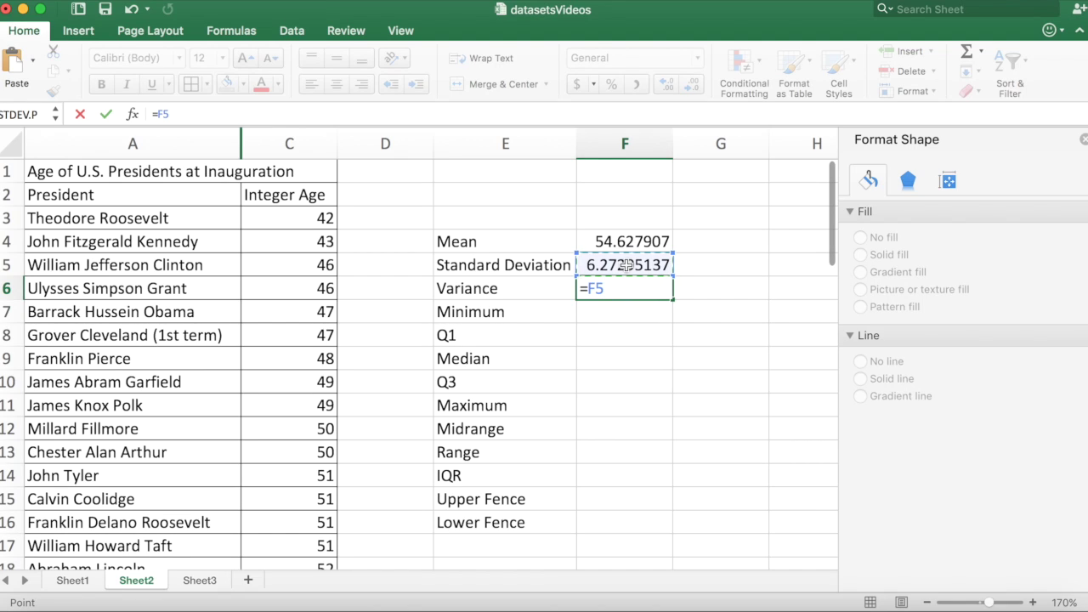
text(^2)
key(Return)
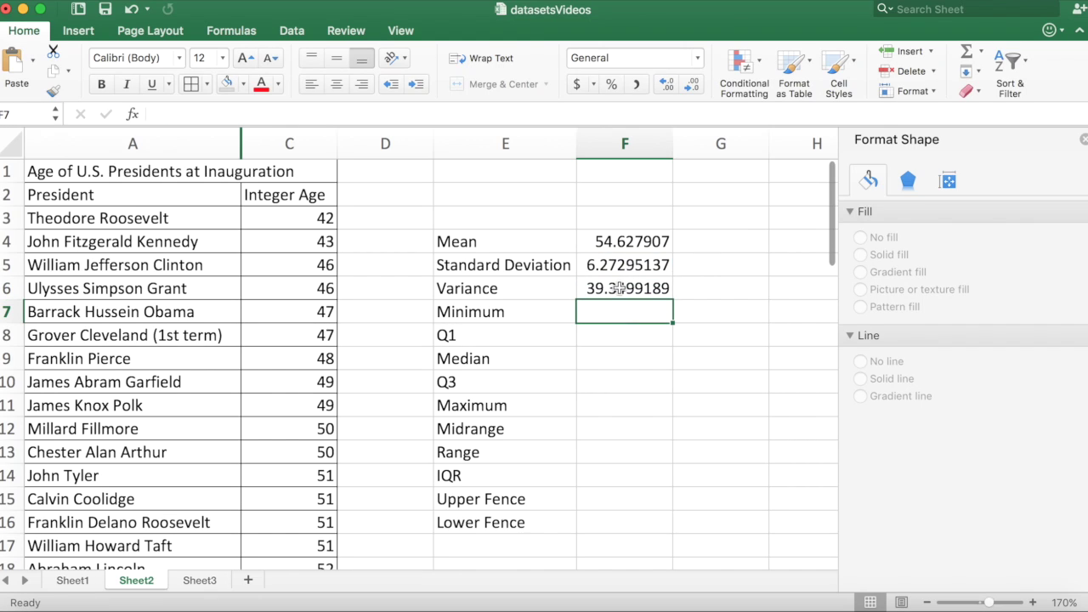
Replace F6 with =VAR.P(C3:C45), giving 39.3499189
click(621, 288)
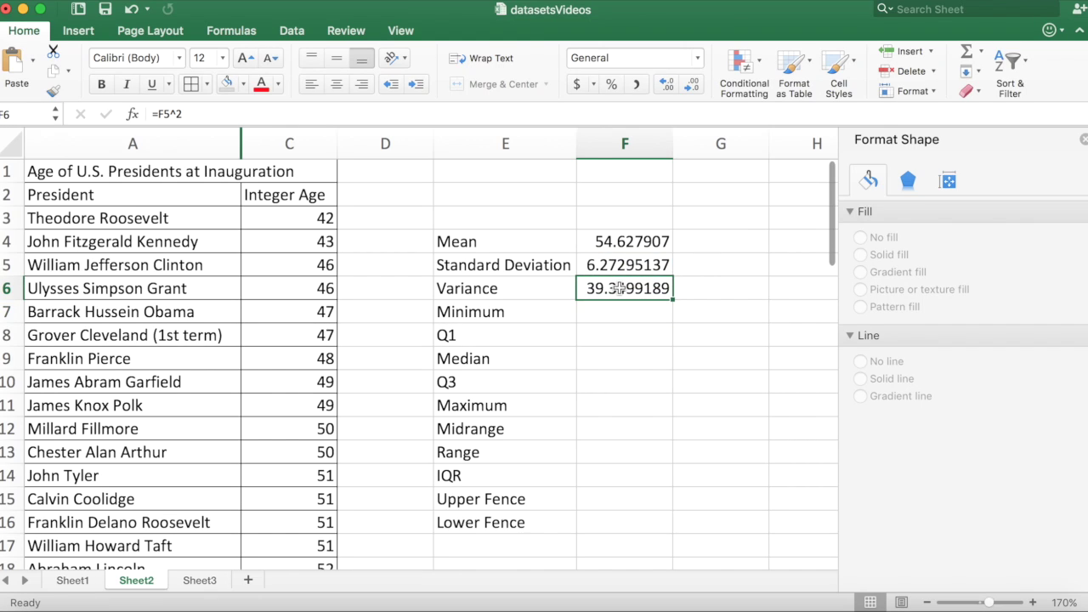
text(=var)
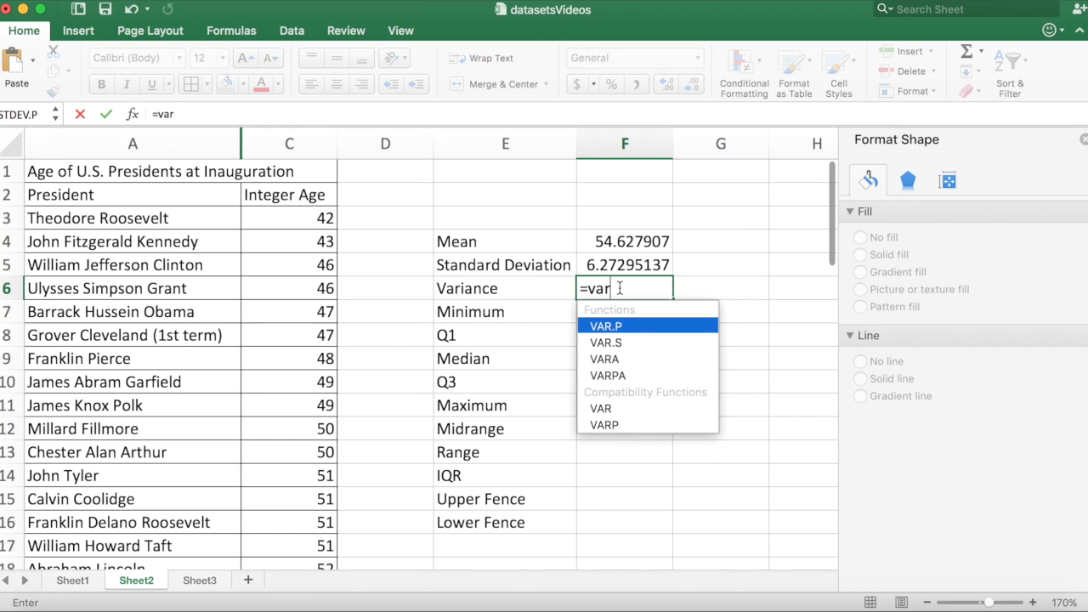
click(614, 328)
text(C3:C45)
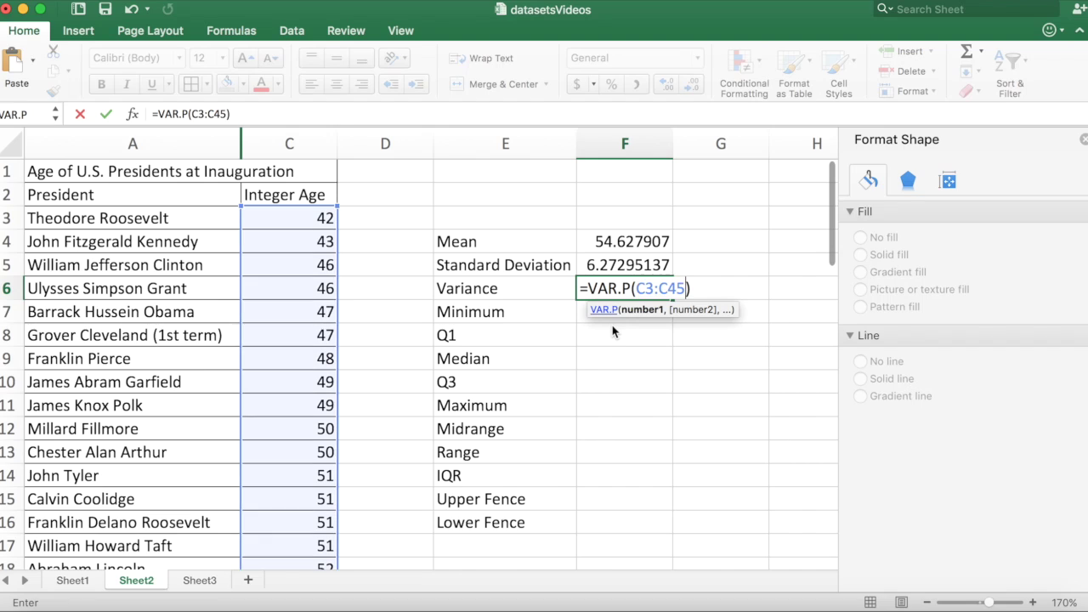
key(Return)
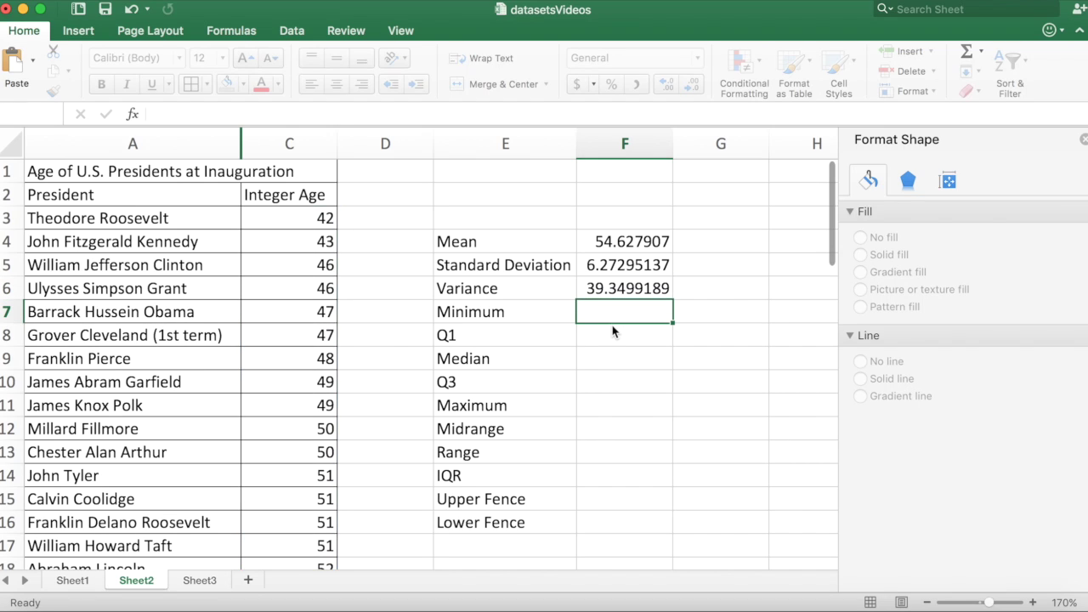
Enter =MIN(C3:C45) in F7, giving a minimum age of 42
text(=min)
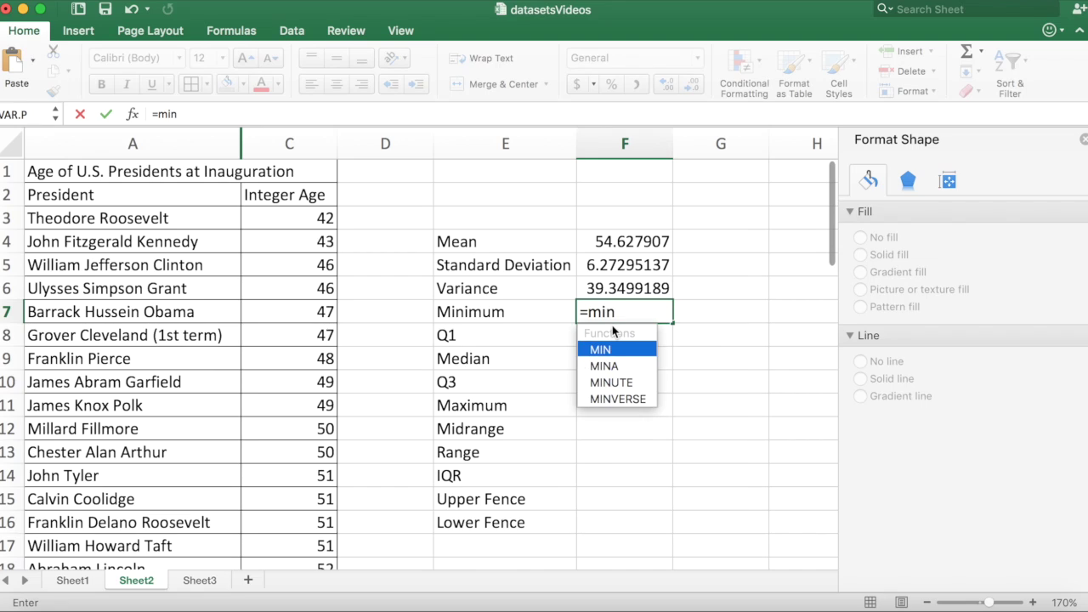
double_click(604, 350)
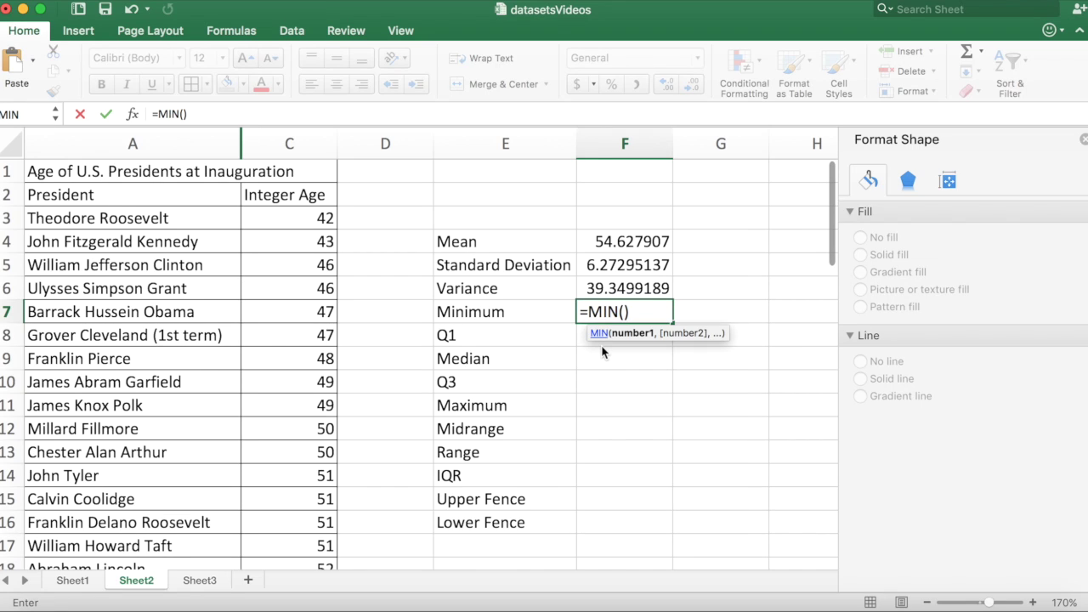
text(C3:C45)
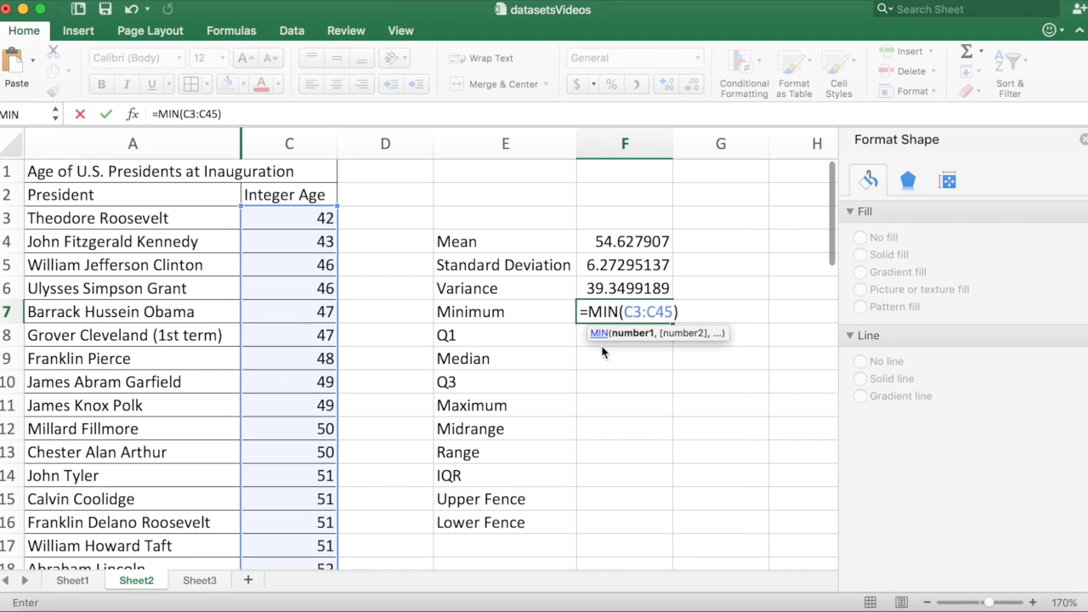
key(Return)
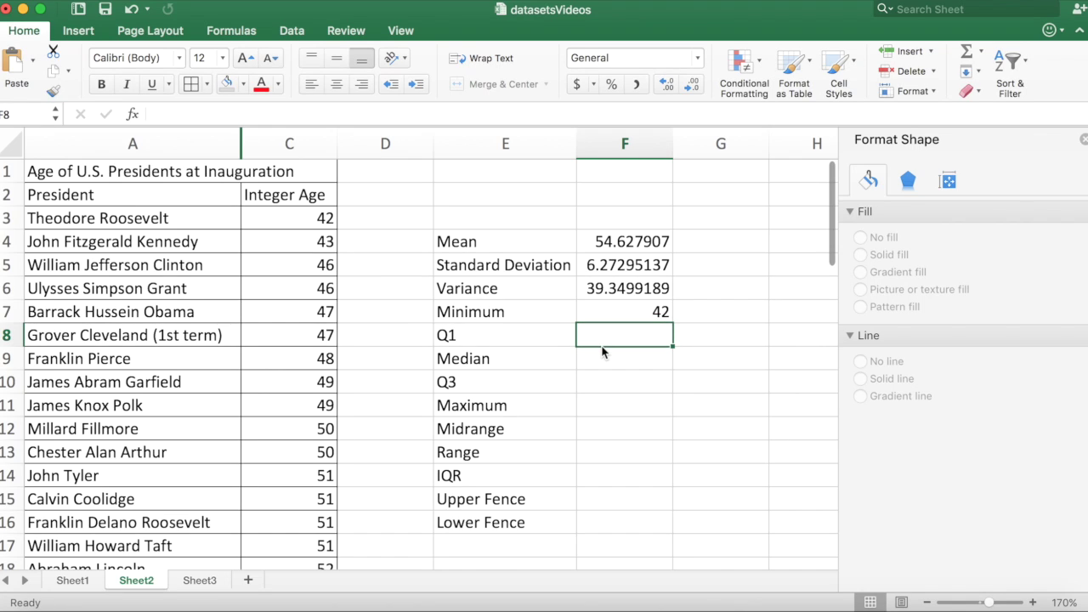
text(=)
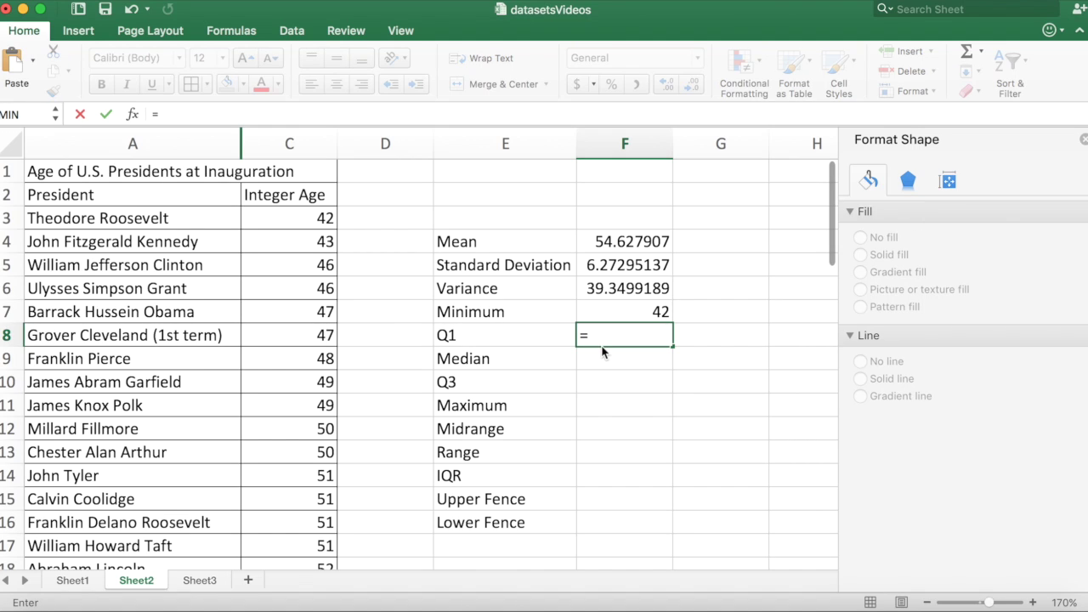
text(quart)
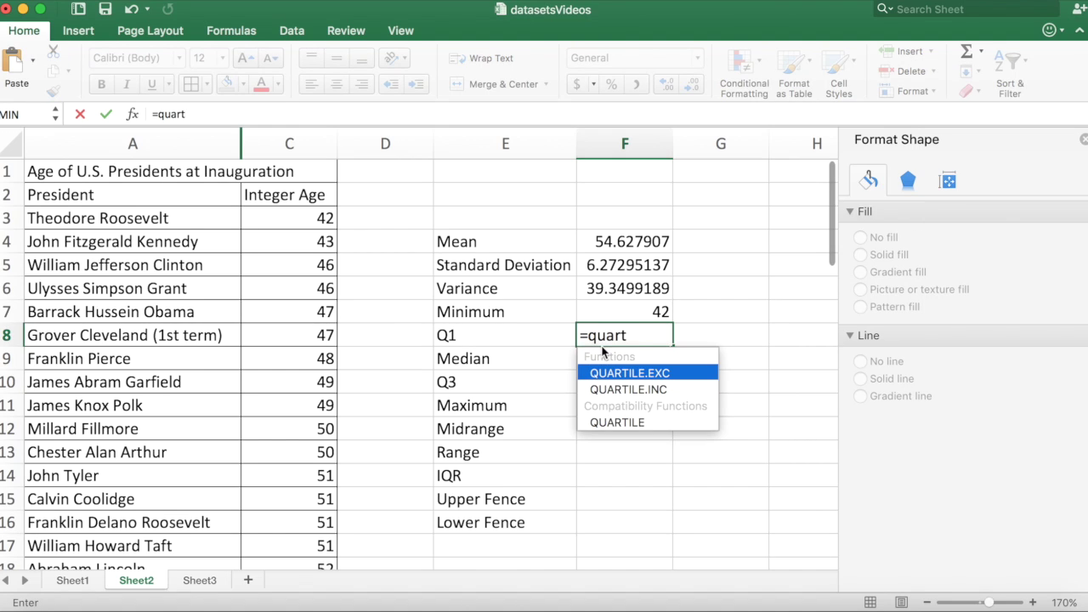
Complete =QUARTILE(C3:C45,1) in F8, giving Q1 of 50.5
double_click(617, 422)
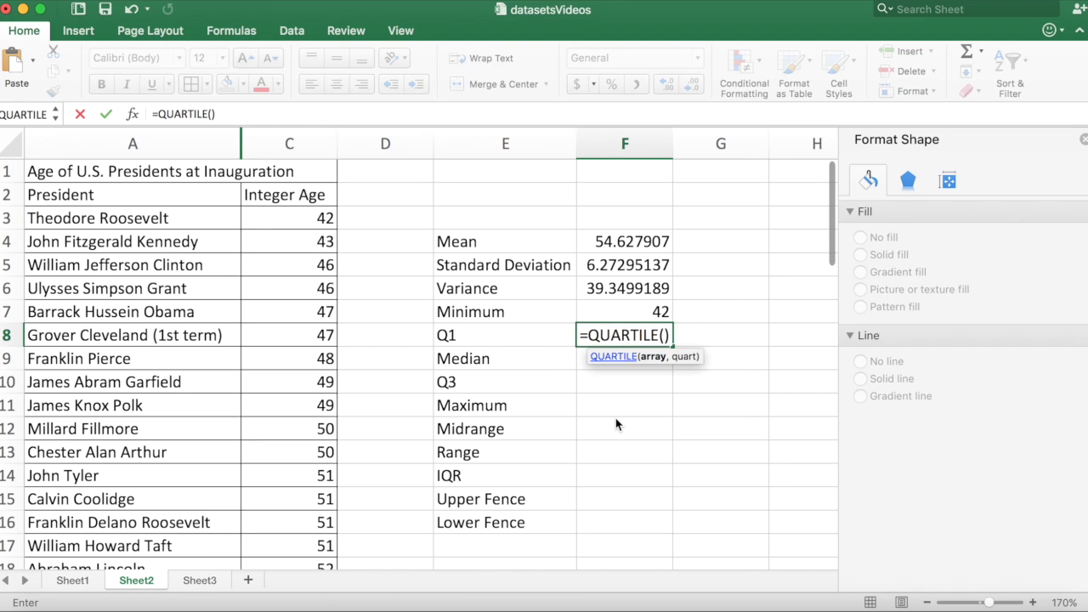
text(C3:C45)
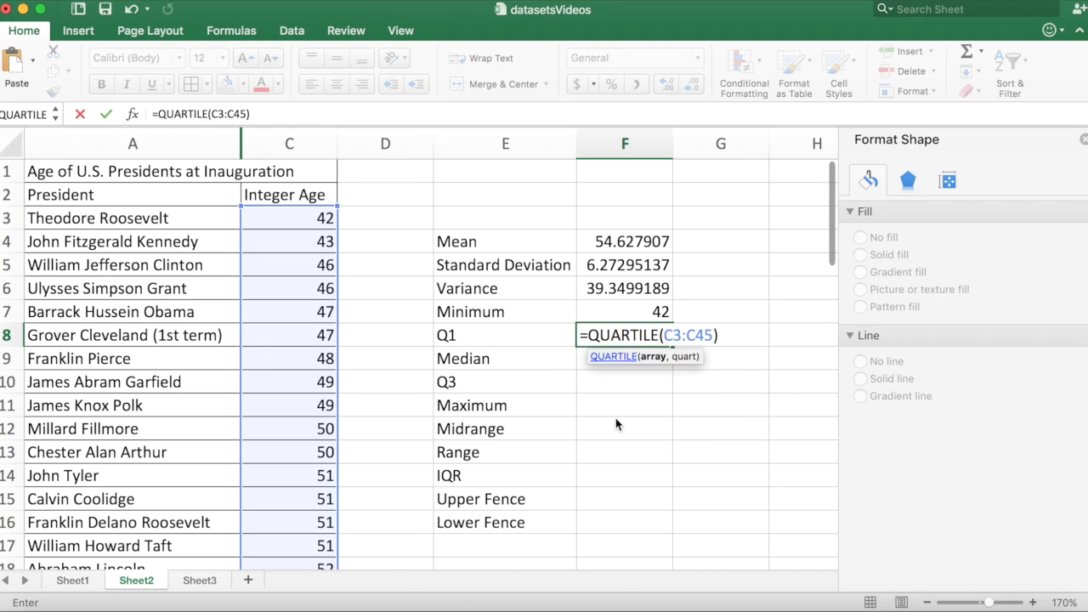
text(,1)
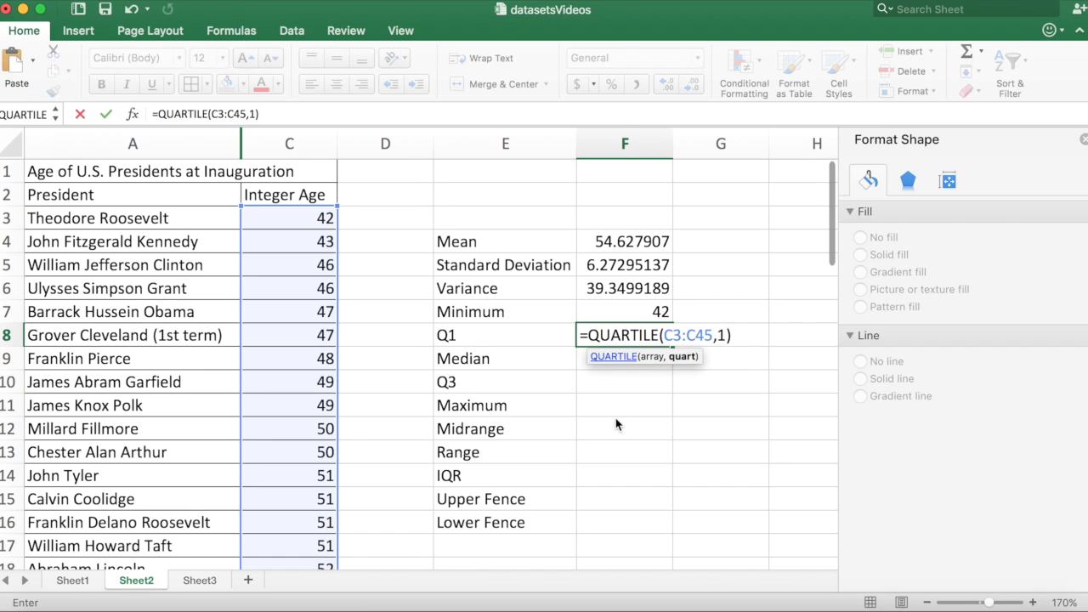
key(Return)
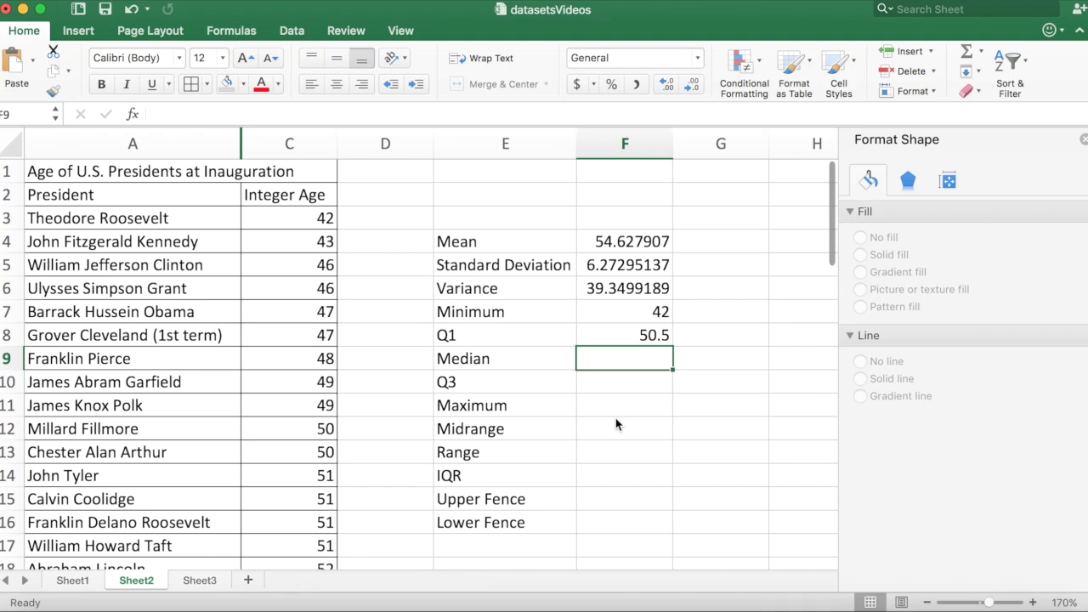
Enter =MEDIAN(C3:C45) in F9, giving a median of 54
text(=)
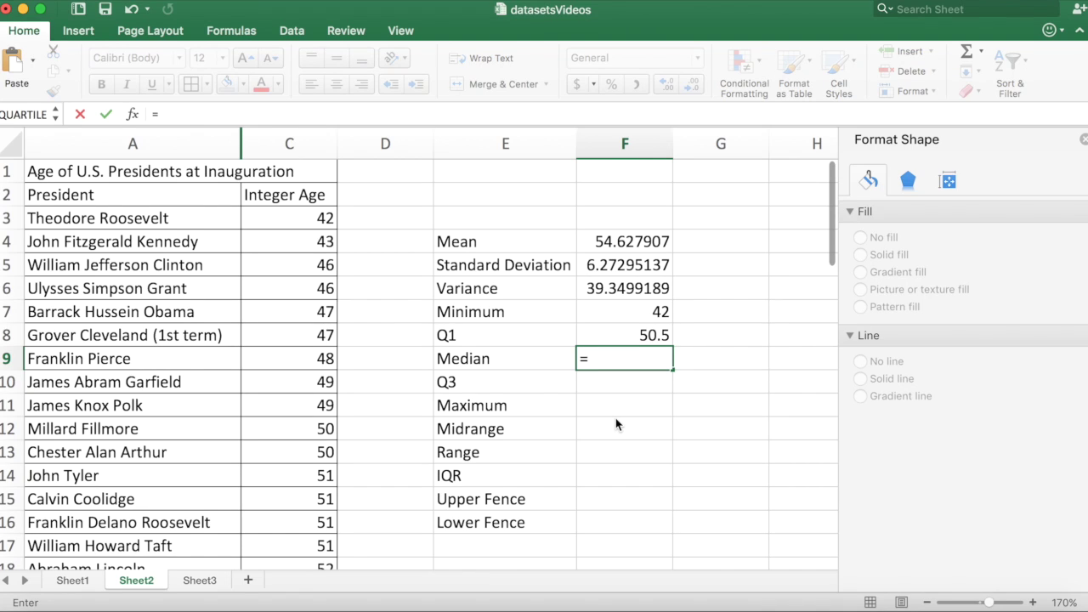
text(med)
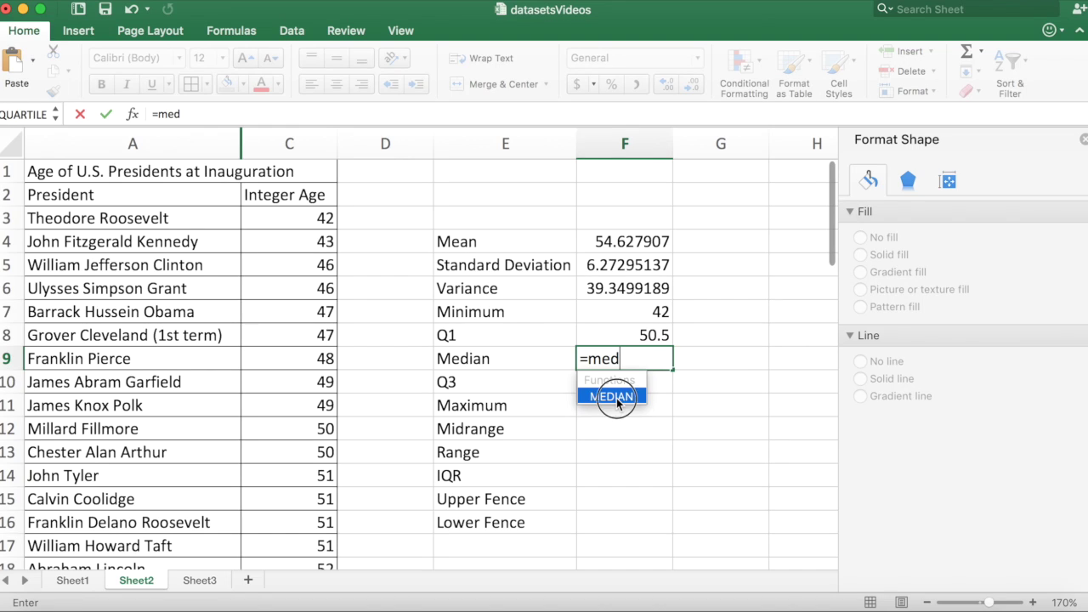
double_click(616, 397)
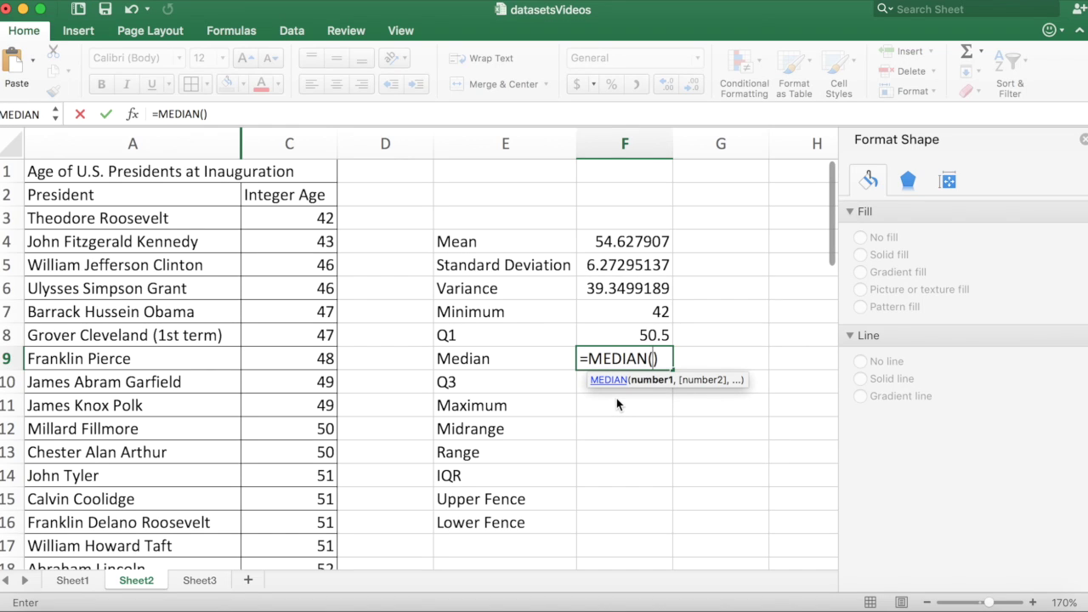
text(C3:C45)
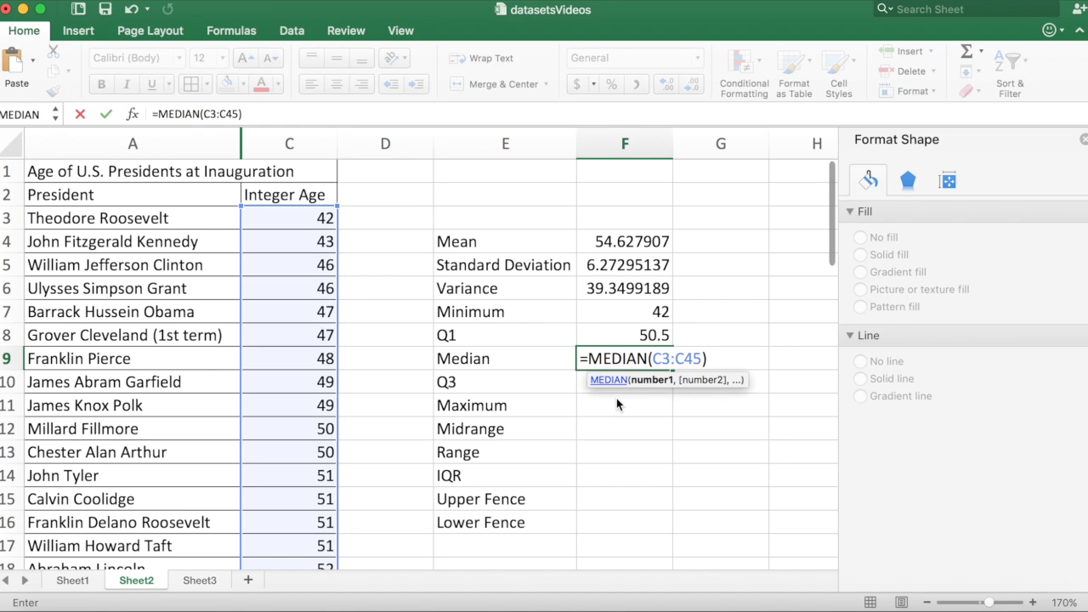
key(Return)
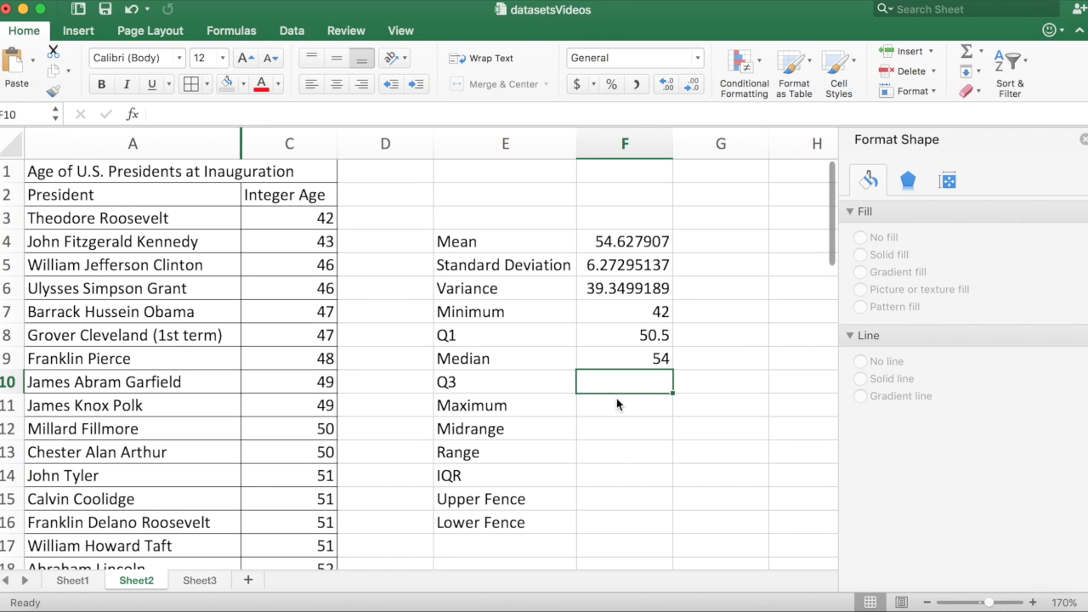
Enter =QUARTILE(C3:C45,3) in F10, giving Q3 of 57.5
text(=)
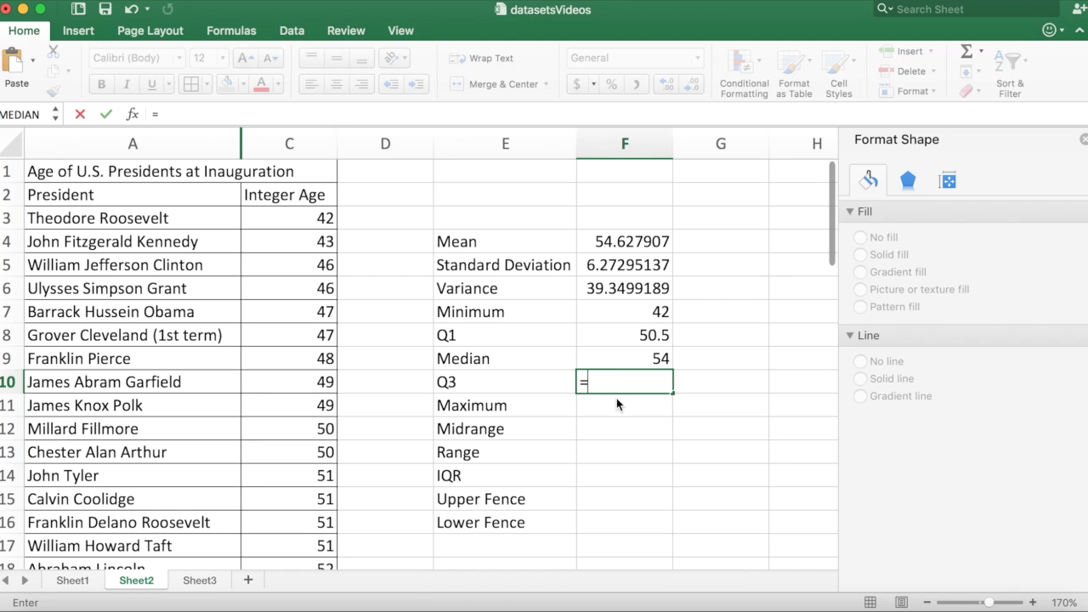
text(q)
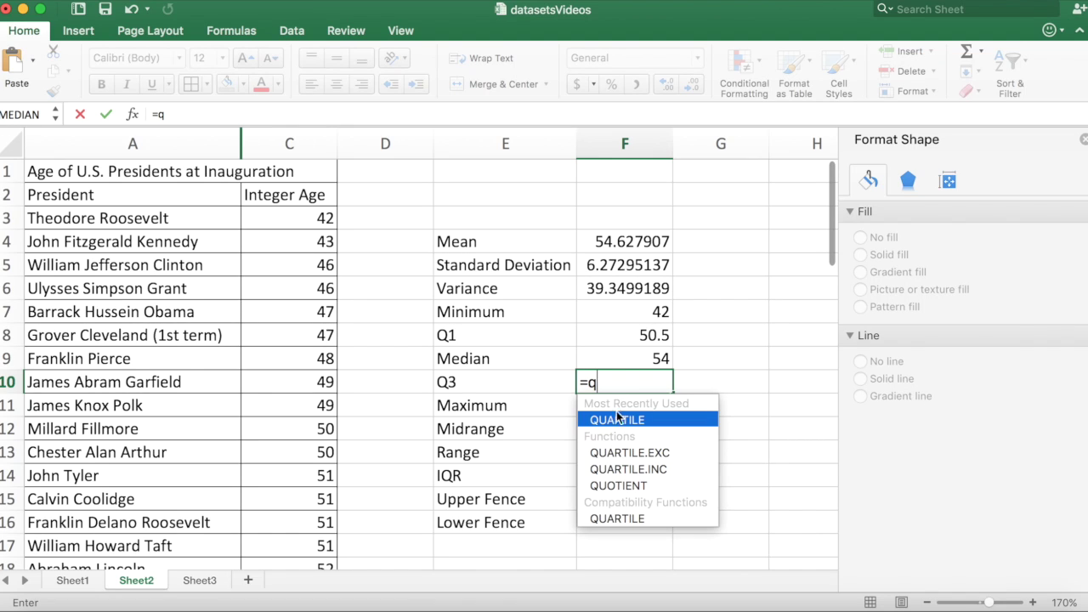
double_click(616, 421)
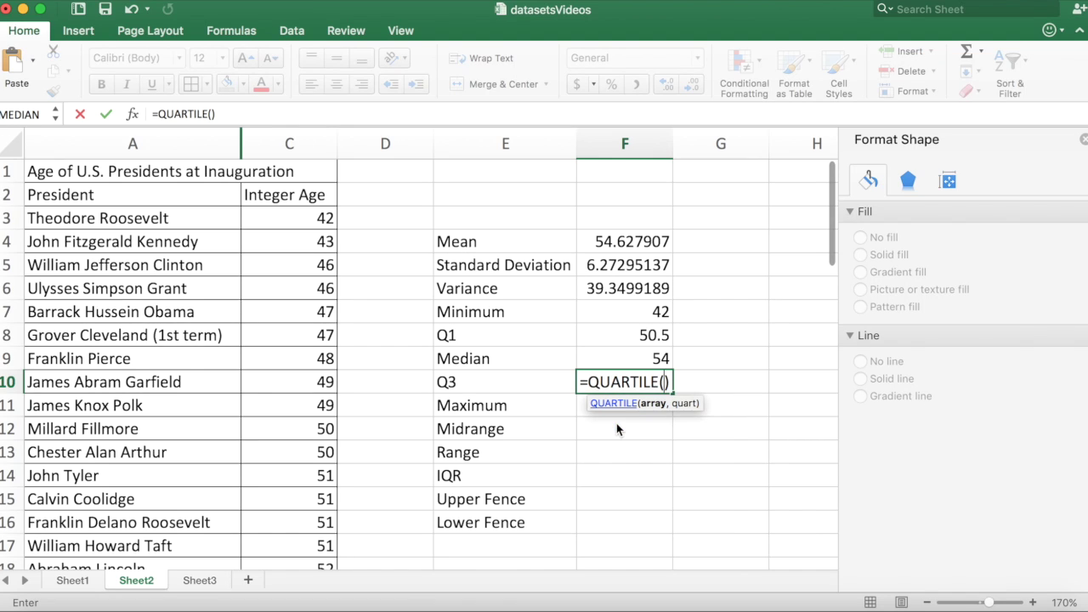
text(C3:C45,)
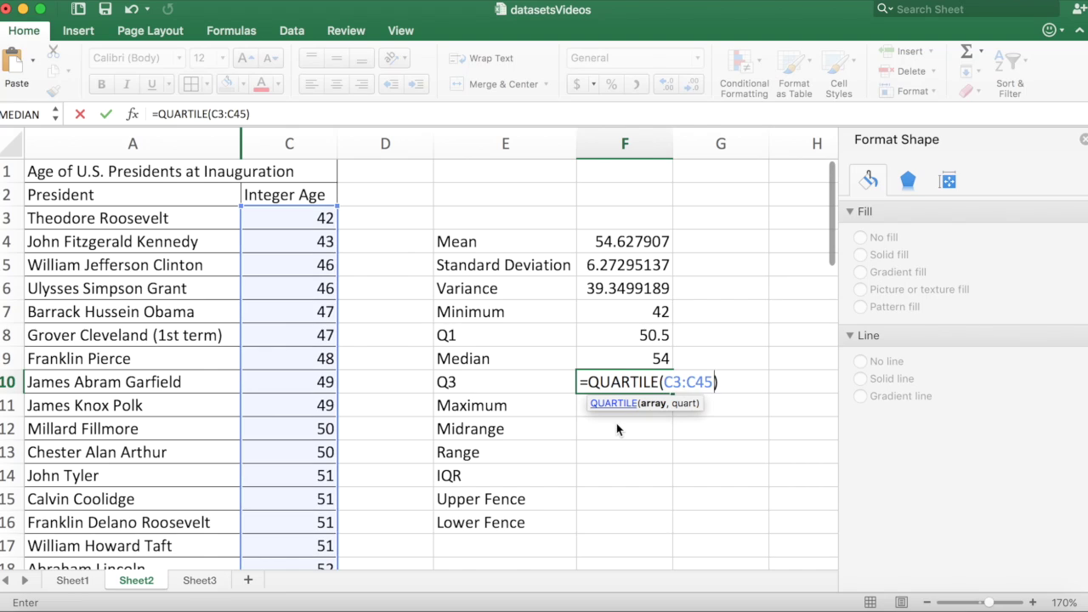
text(3)
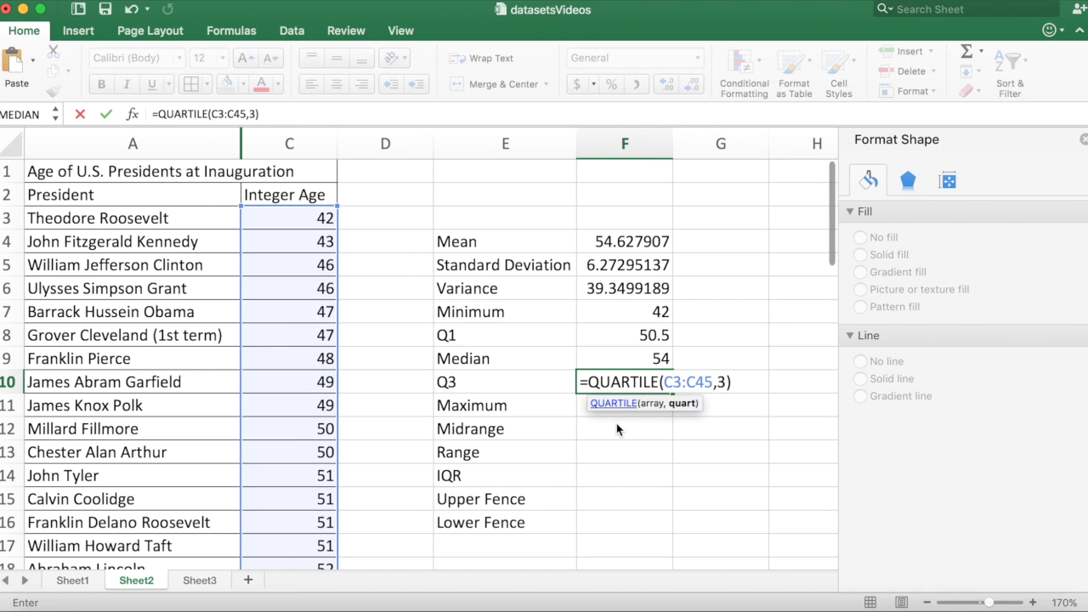
key(Return)
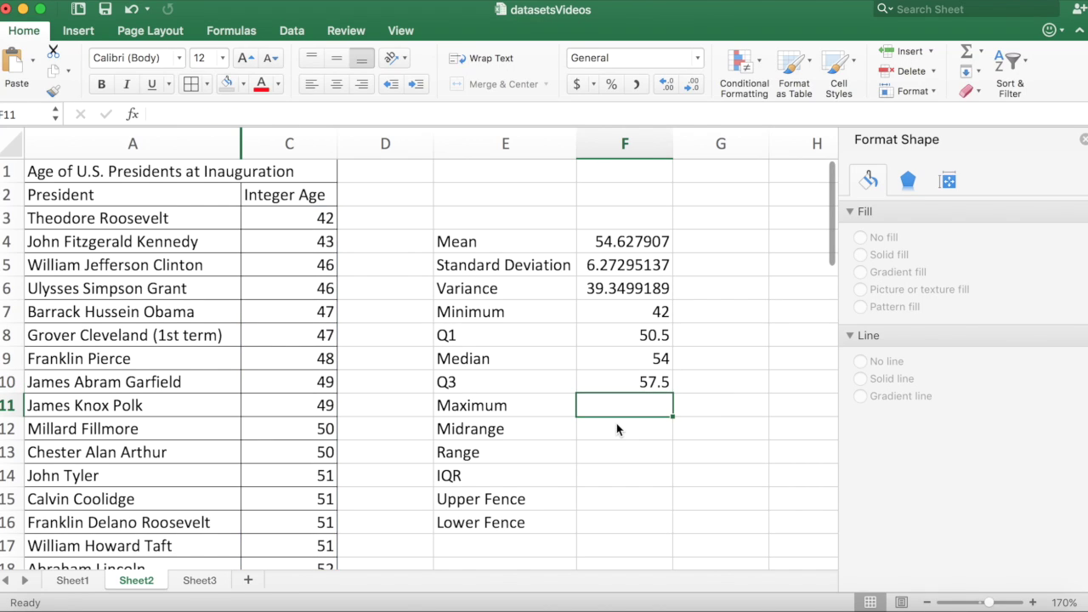
Enter =MAX(C3:C45) in F11, giving a maximum age of 69
text(=max)
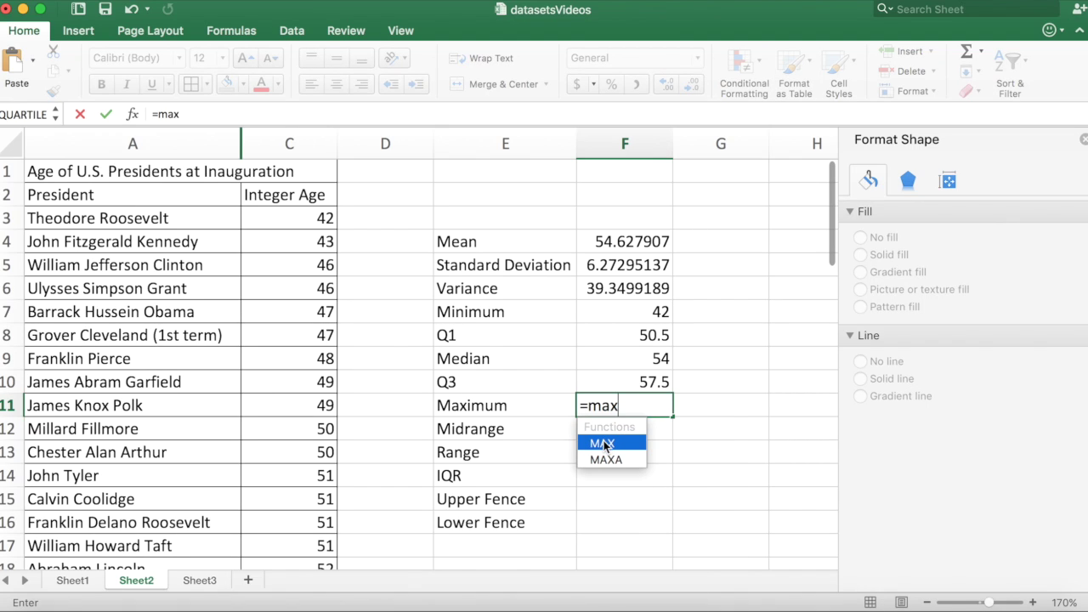
double_click(603, 442)
text(C3:C45)
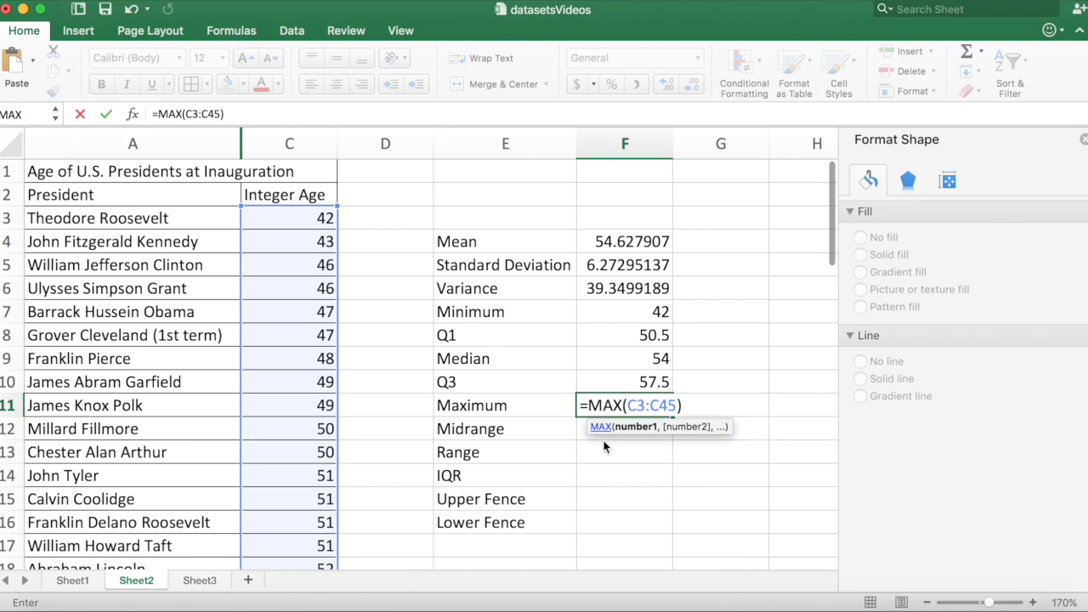
key(Return)
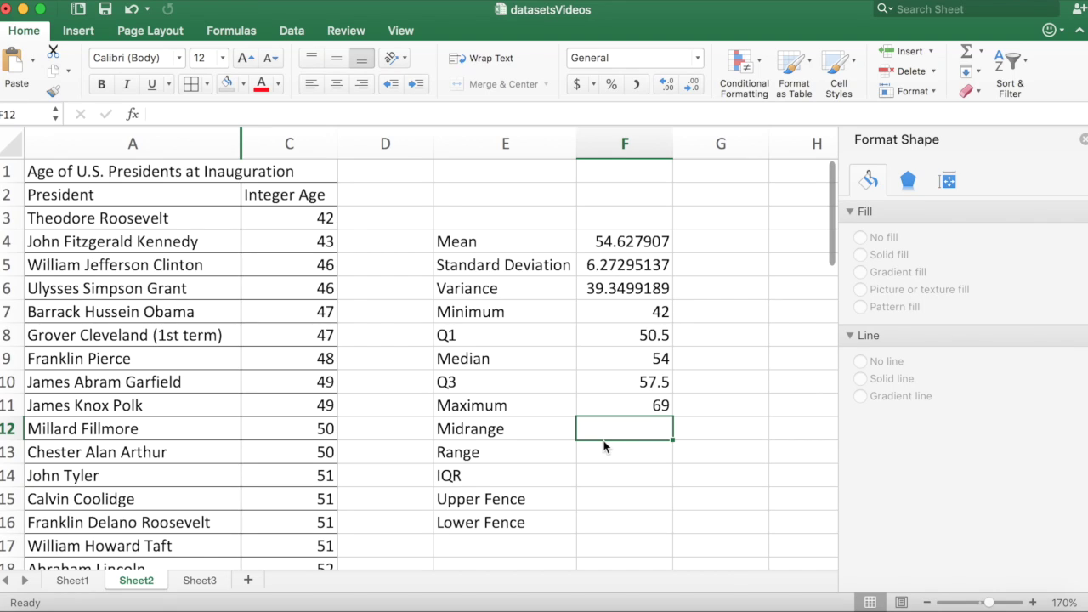
Enter the midrange =(F7+F11)/2 in F12, giving 55.5
text(=)
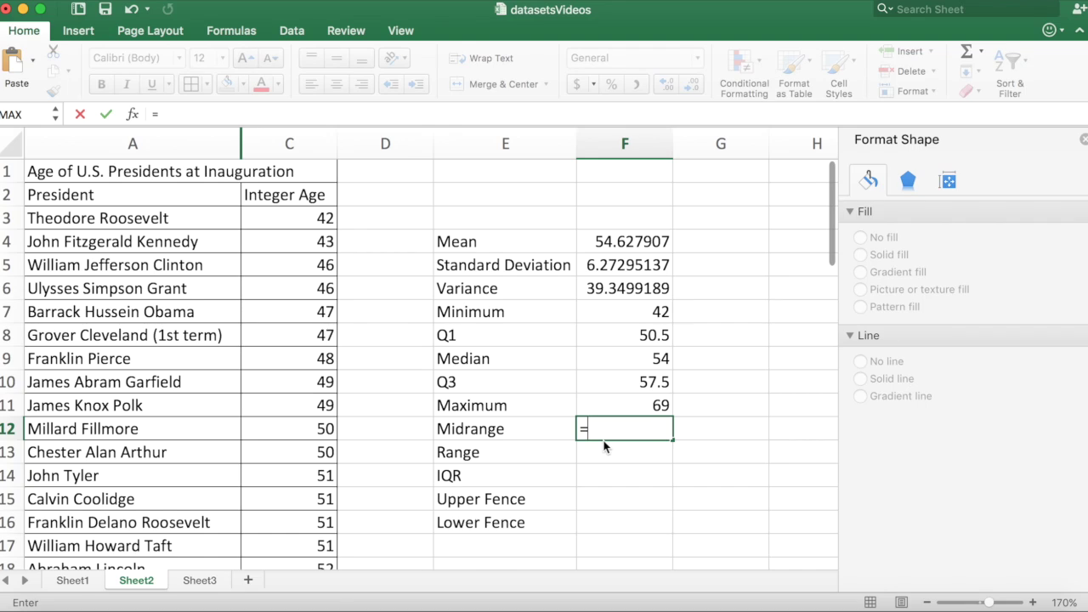
text(()
click(652, 312)
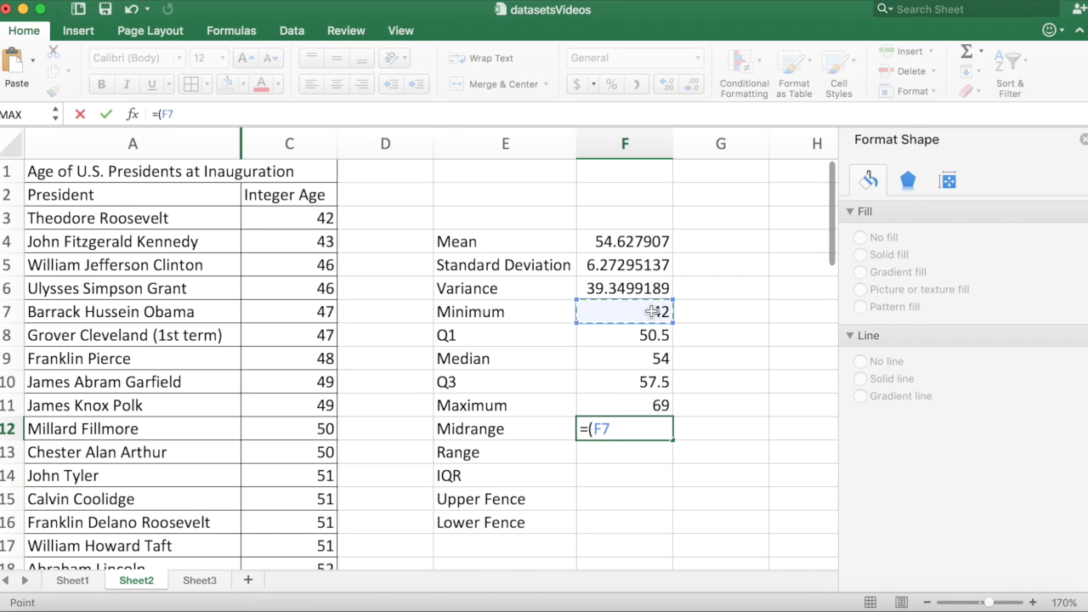
text(+)
click(630, 401)
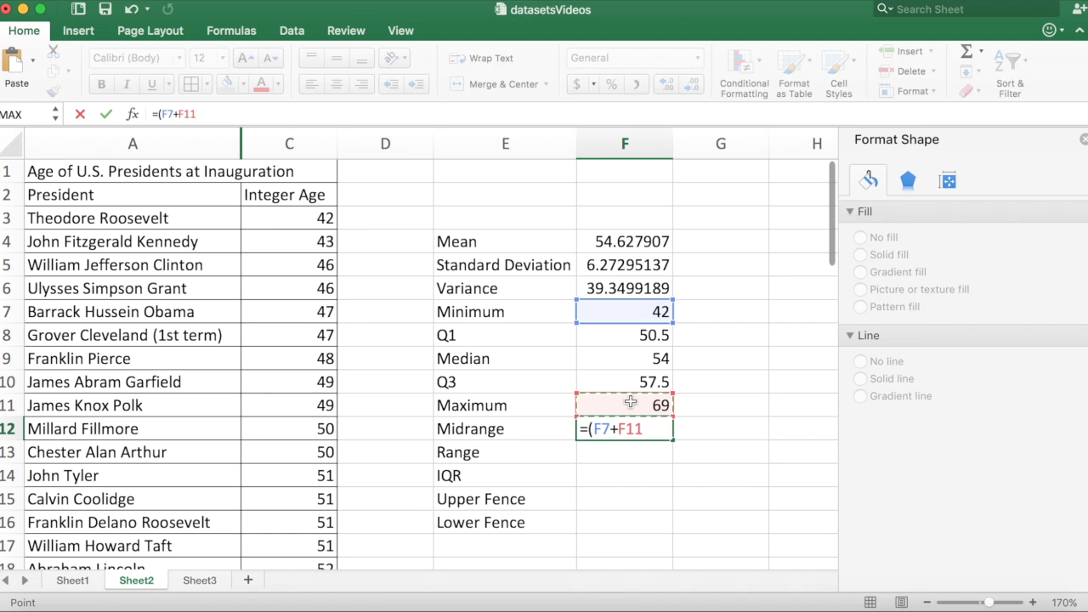
text()/2)
key(Return)
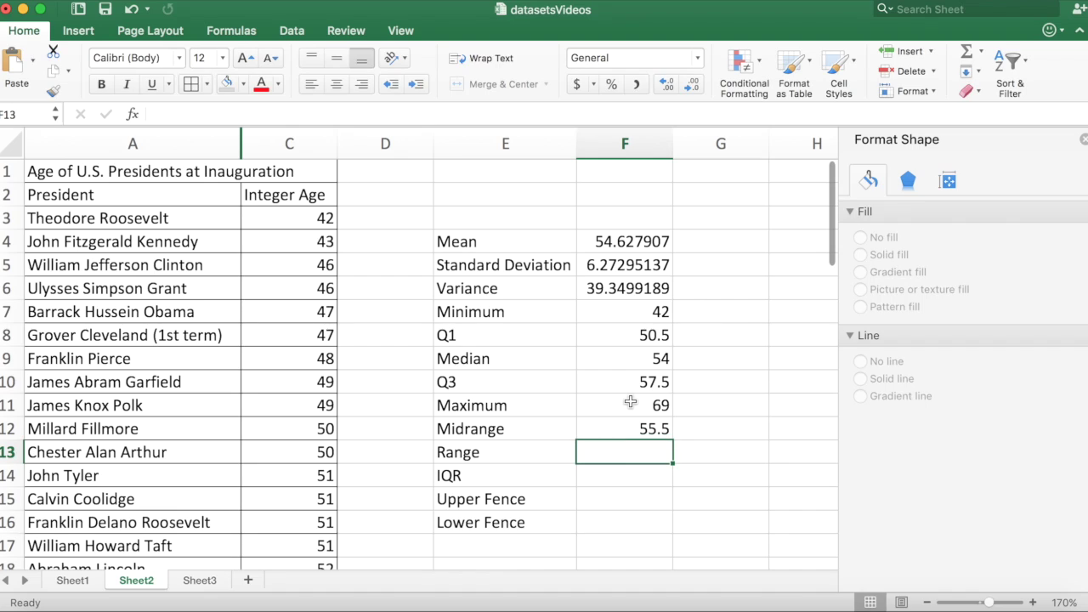
Enter the range =F11-F7 in F13, giving 27
text(=)
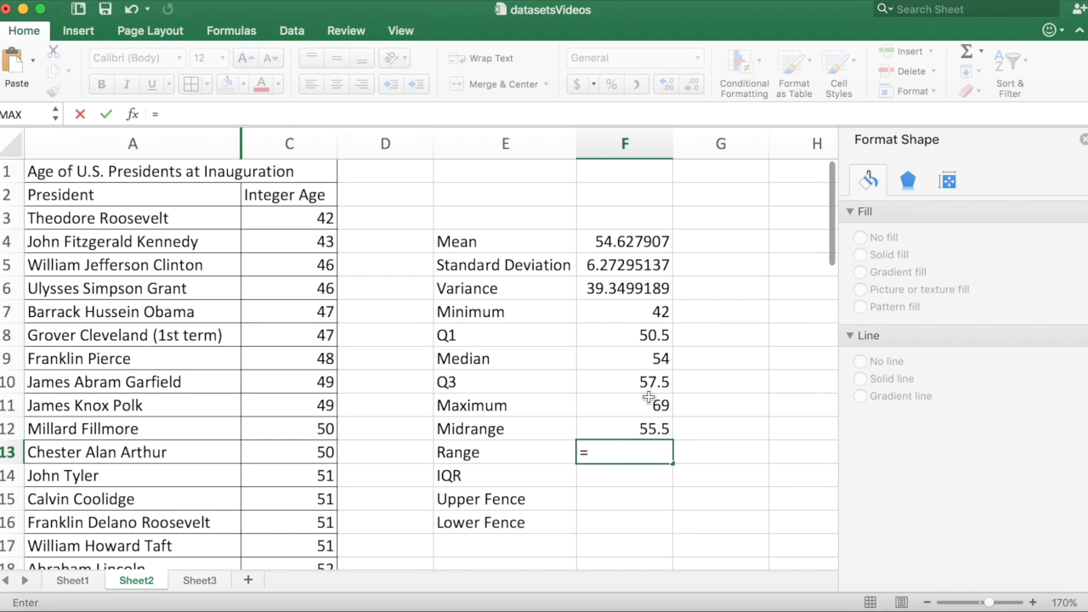
click(640, 406)
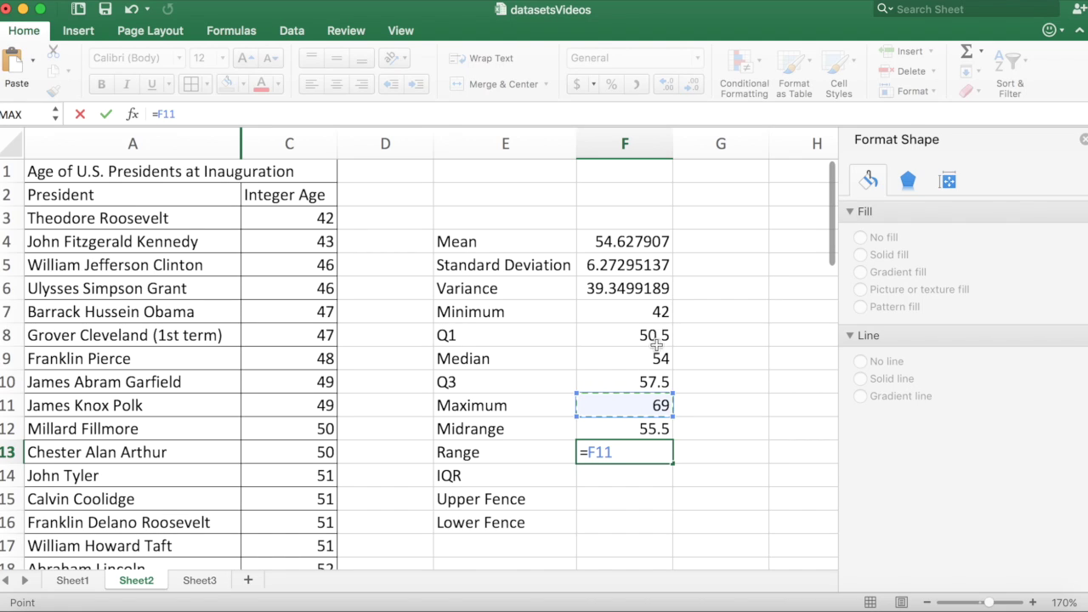
text(-)
click(643, 312)
key(Return)
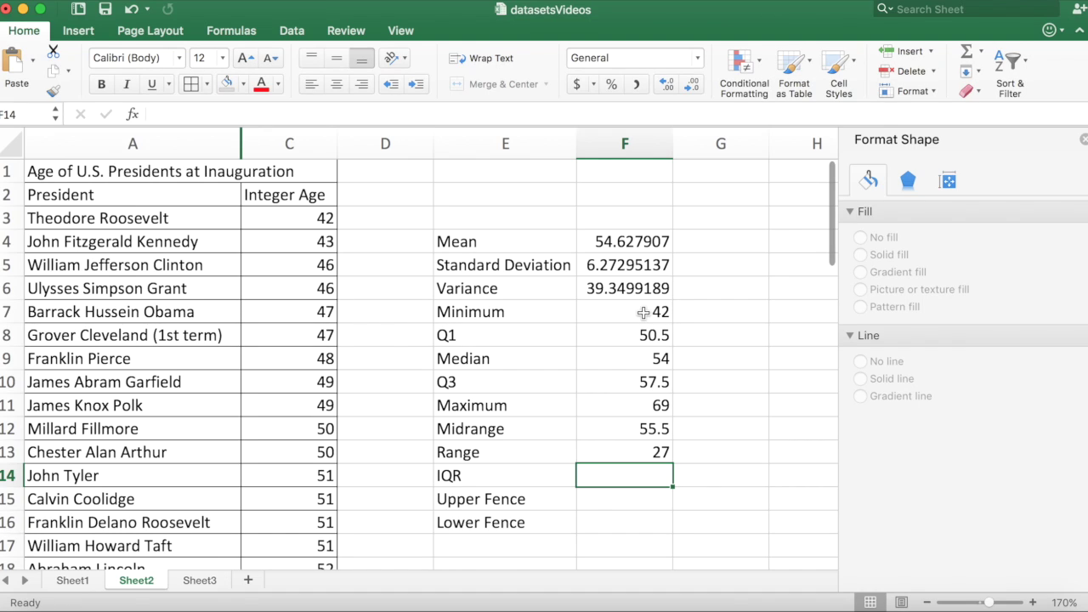
Enter the IQR =F10-F8 in F14, giving 7
text(=)
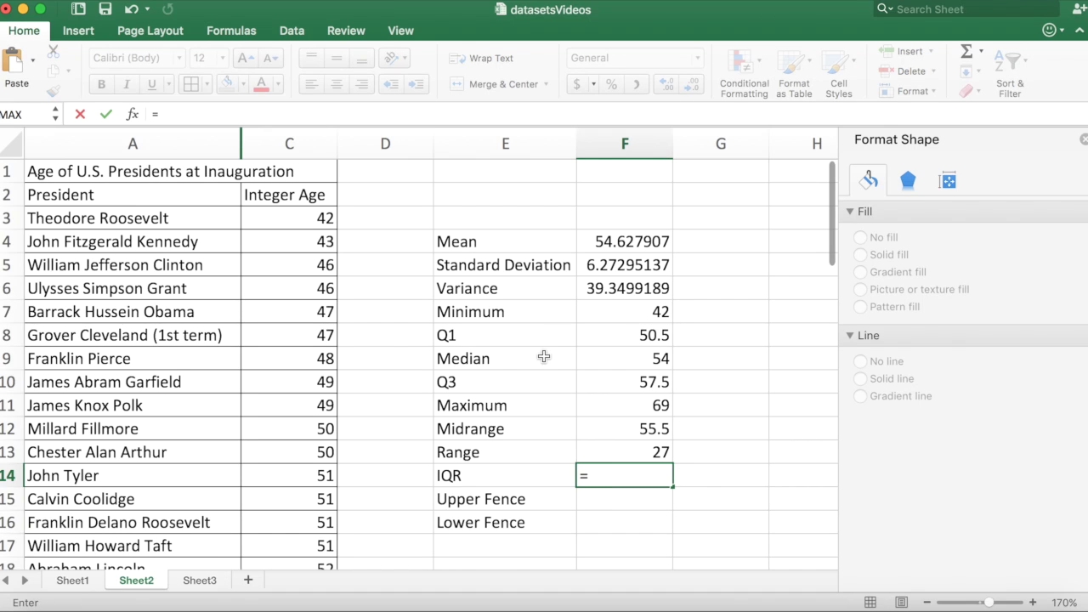
click(613, 379)
text(-)
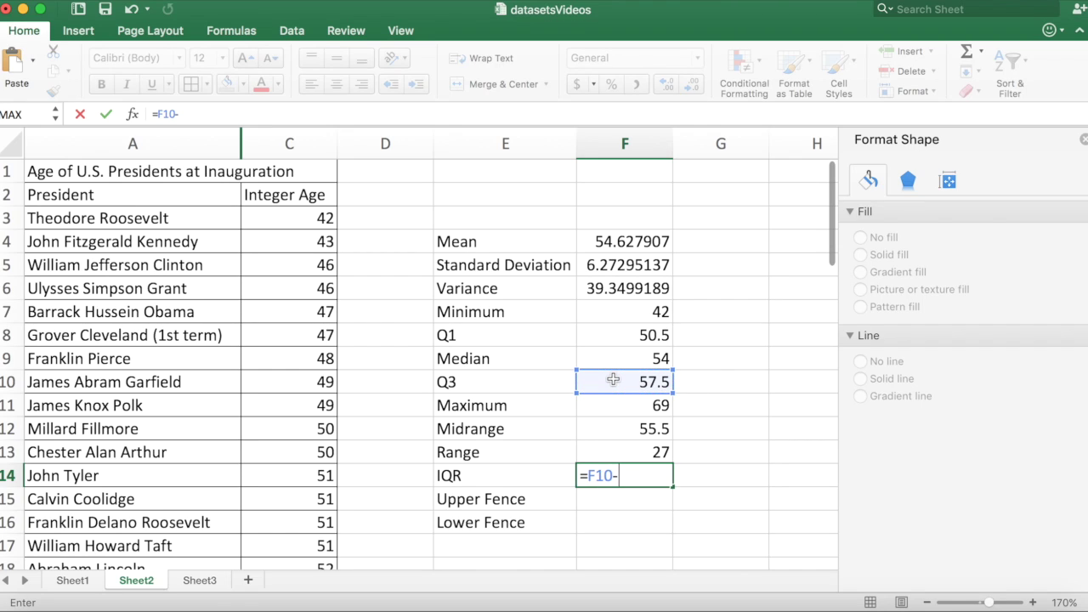
click(623, 338)
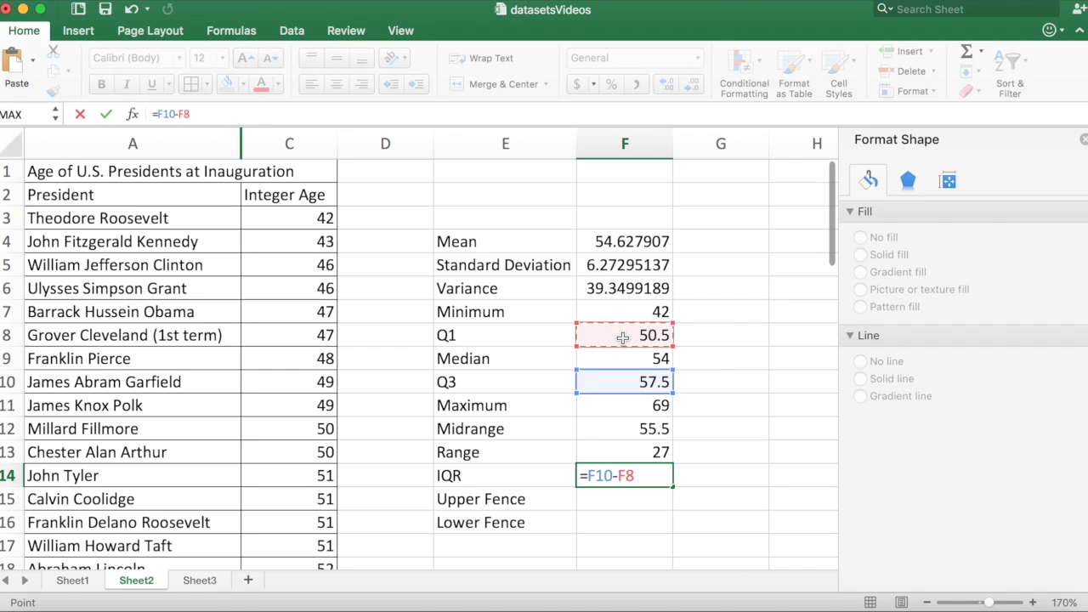
key(Return)
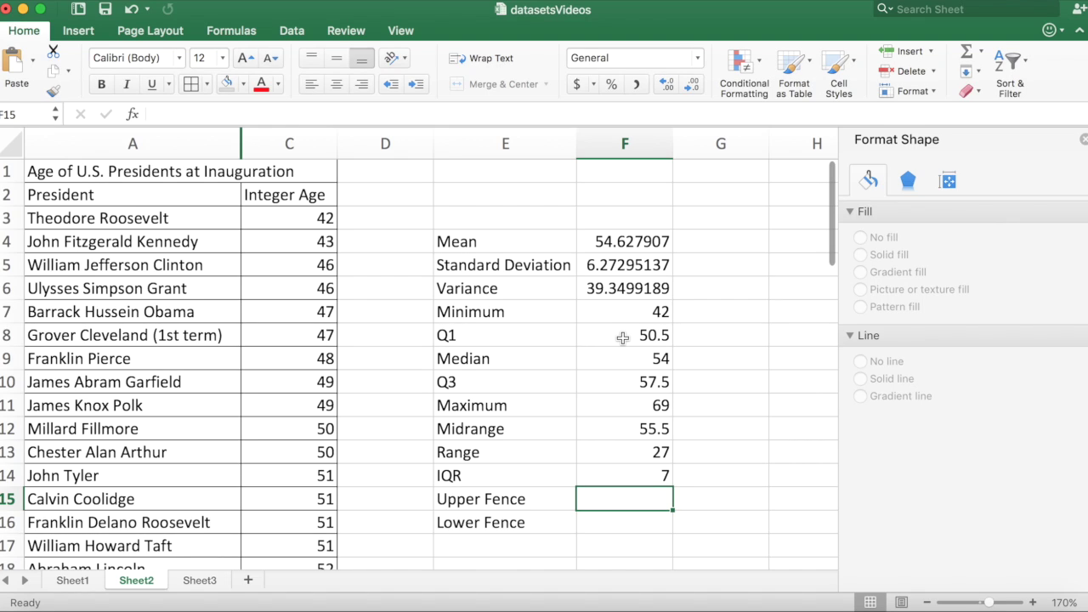
Enter the upper fence =F10+1.5*F14 in F15, giving 68
text(=)
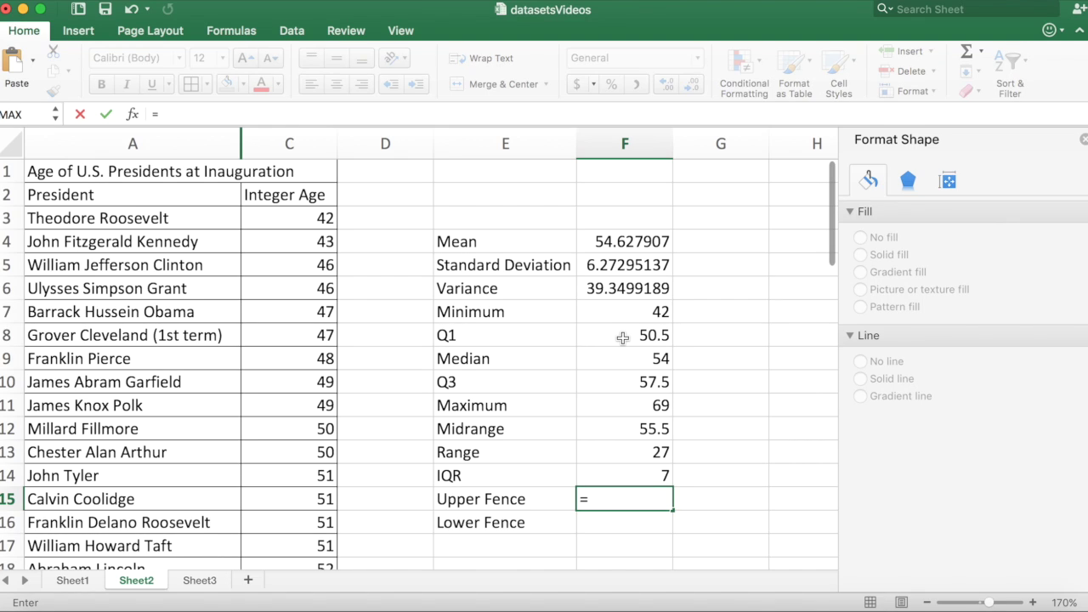
click(604, 378)
text(+1.)
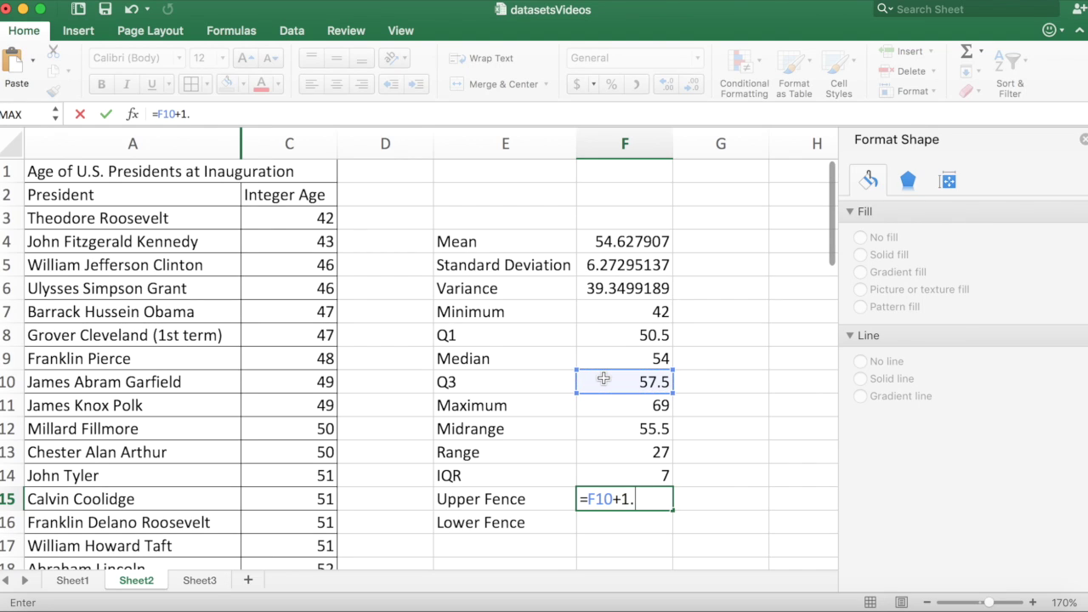
text(5*)
click(603, 474)
key(Return)
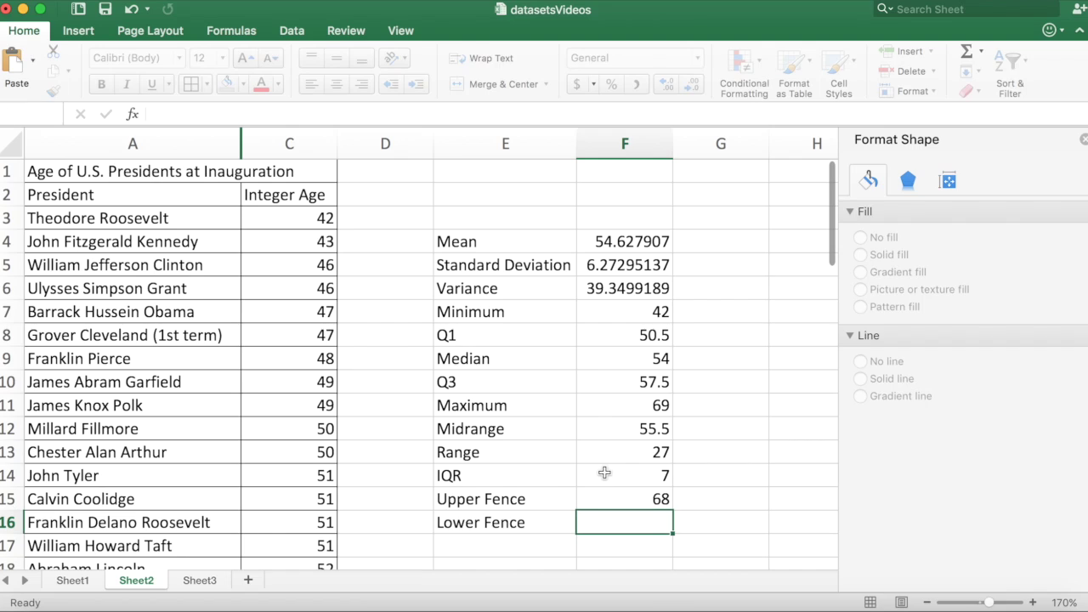
Enter the lower fence =F8-1.5*F14 in F16, giving 40
text(=)
click(636, 336)
text(-)
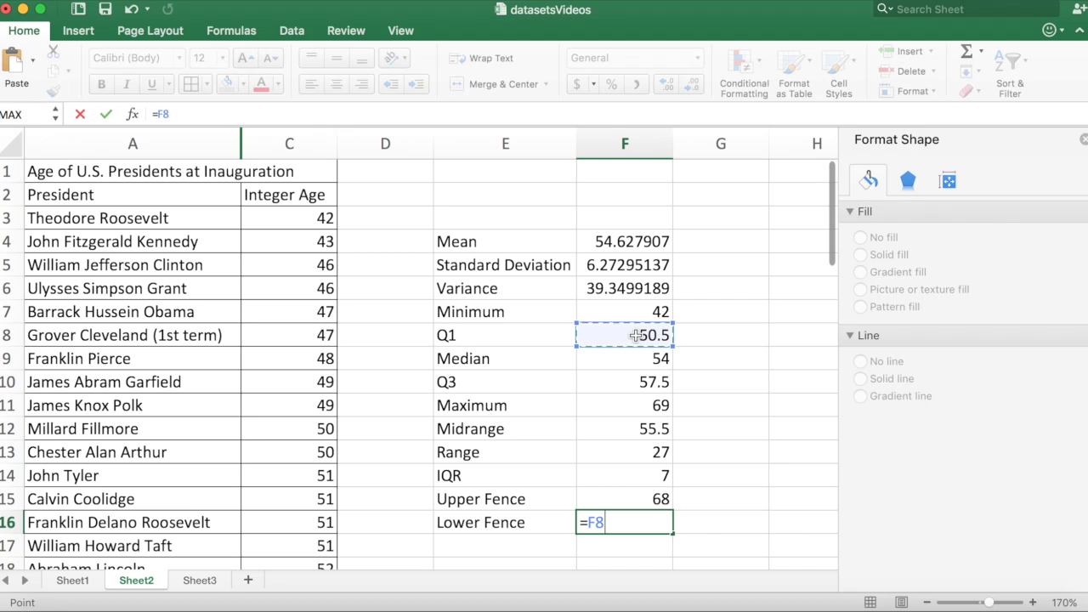
text(1.5*)
click(635, 475)
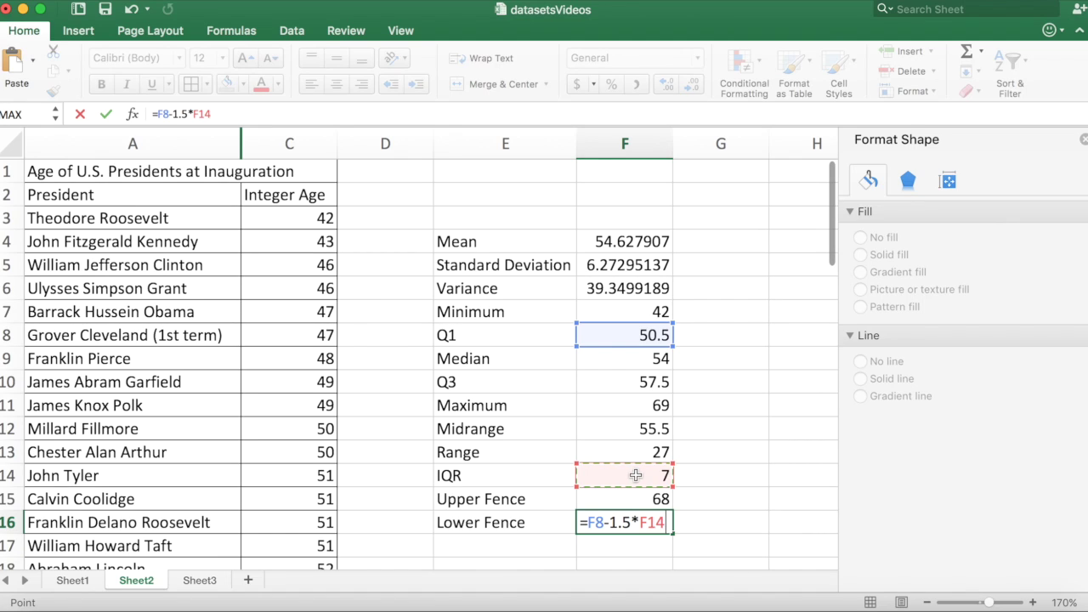
key(Return)
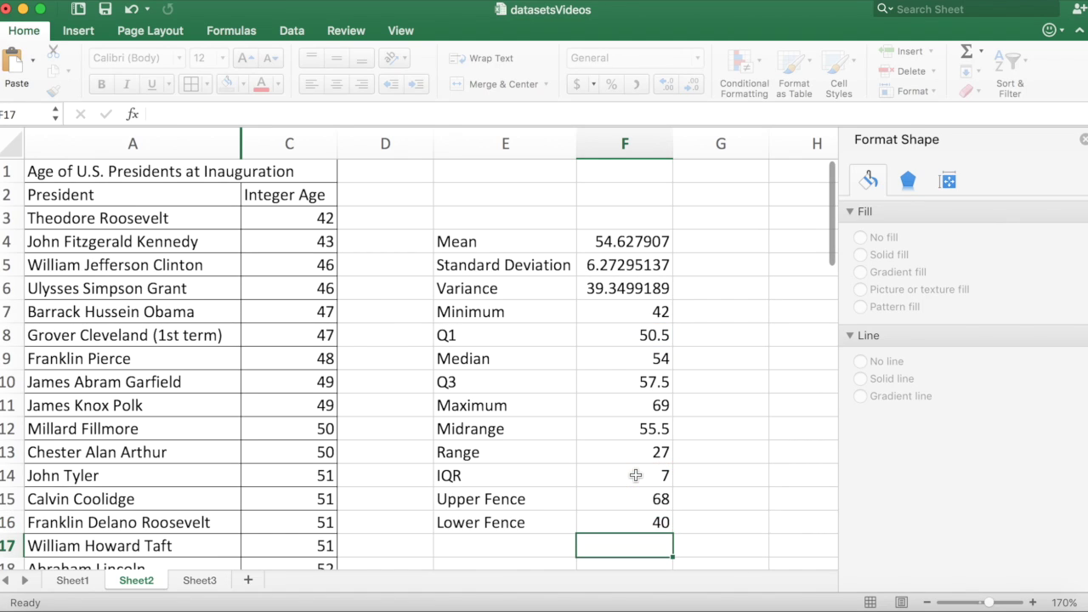